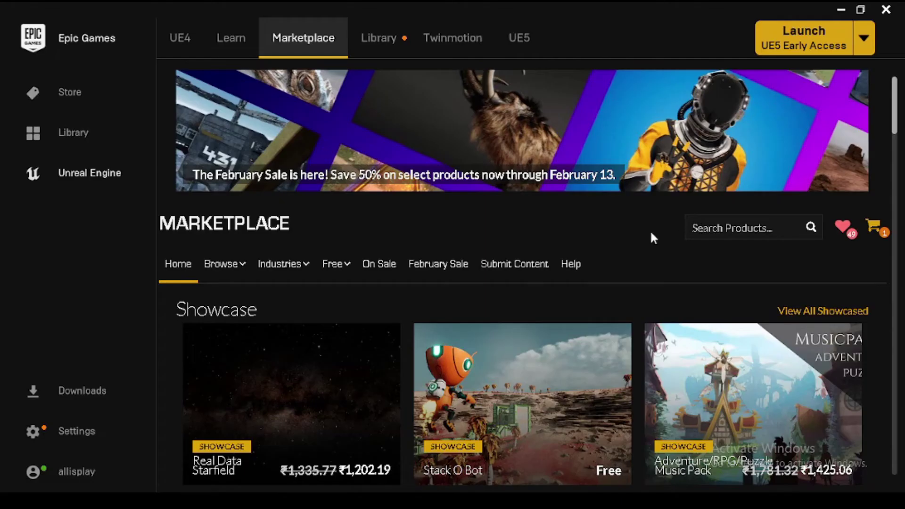
# - Search the Marketplace for 'animation starter' and open the Animation Starter Pack page
pyautogui.write('animat')
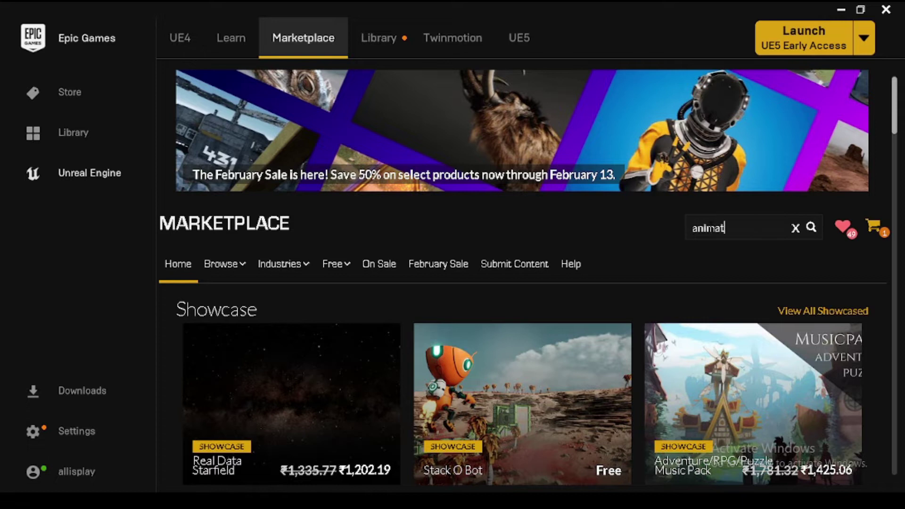
pyautogui.write('ion st')
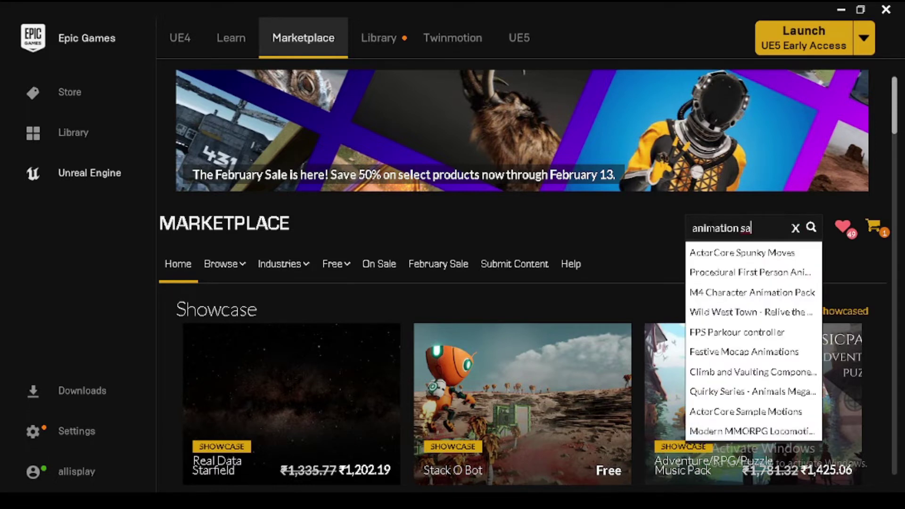
pyautogui.write('art')
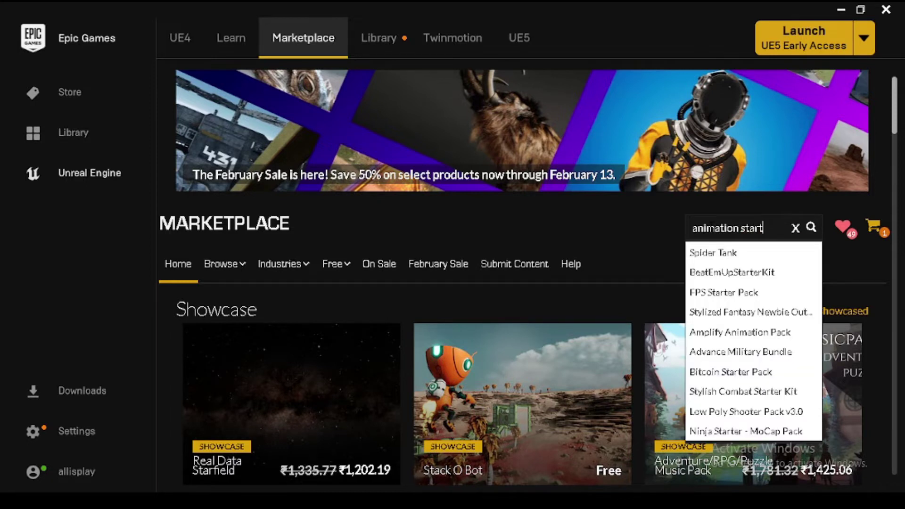
pyautogui.write('er')
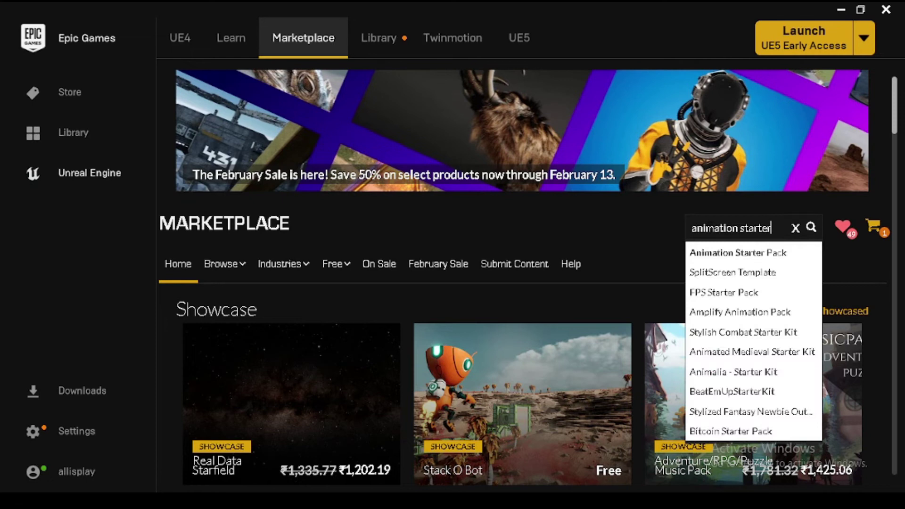
pyautogui.click(751, 252)
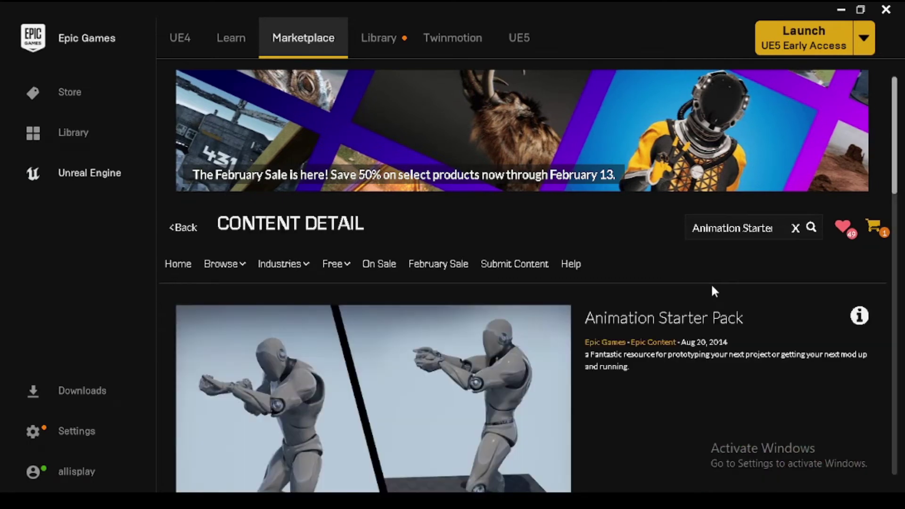
pyautogui.scroll(-5, 711, 289)
pyautogui.scroll(1, 679, 273)
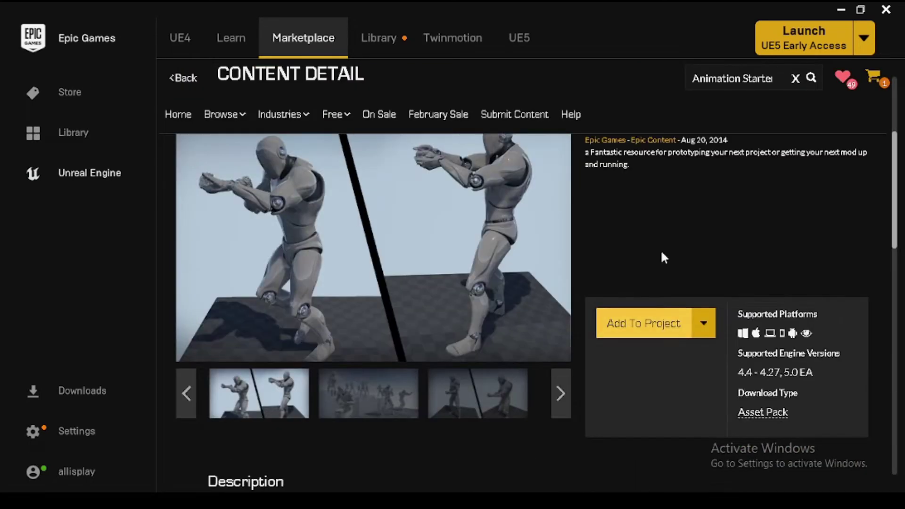
# - Add the Animation Starter Pack to Players_ability, found by searching 'ability' in the project list
pyautogui.click(640, 323)
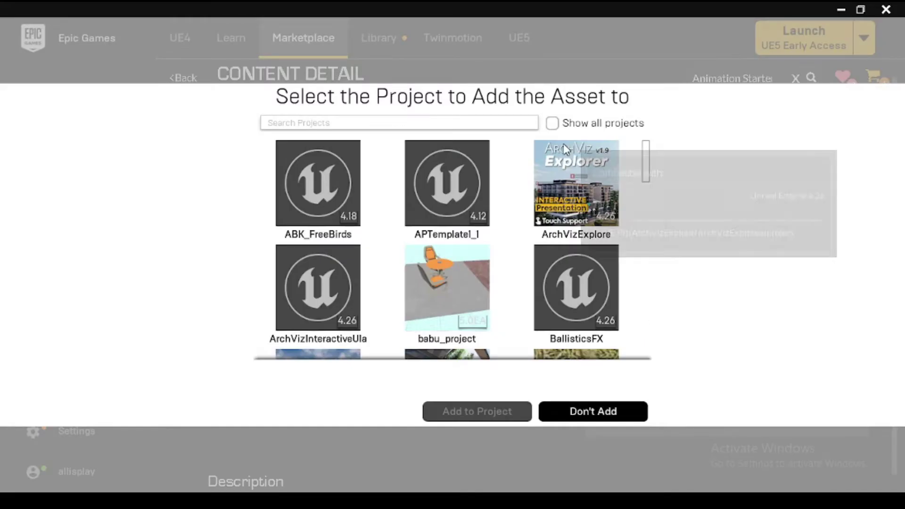
pyautogui.write('ability')
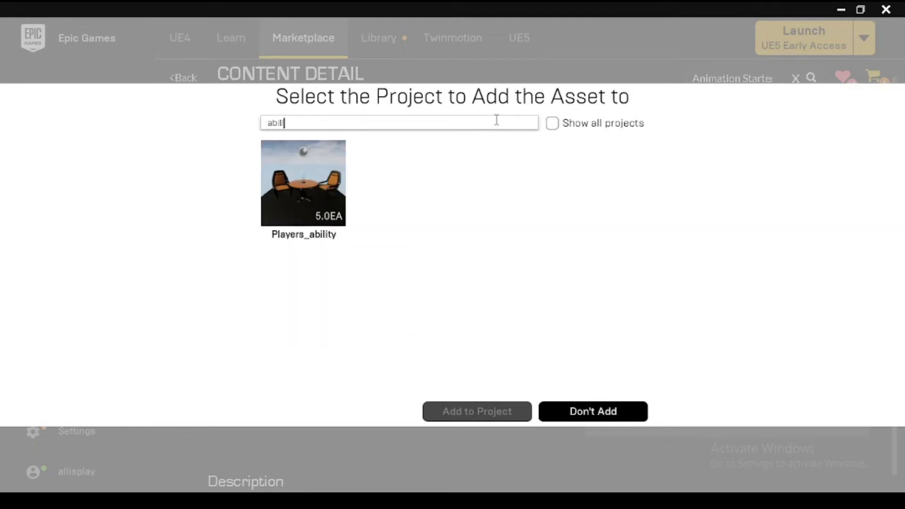
pyautogui.click(303, 184)
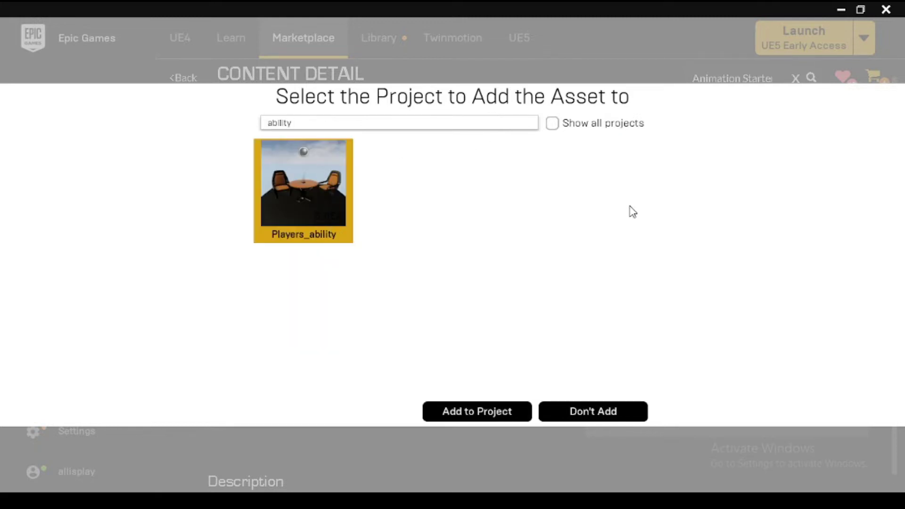
pyautogui.click(464, 405)
# - Bring the Players_ability editor window forward and maximize it
pyautogui.moveTo(471, 501)
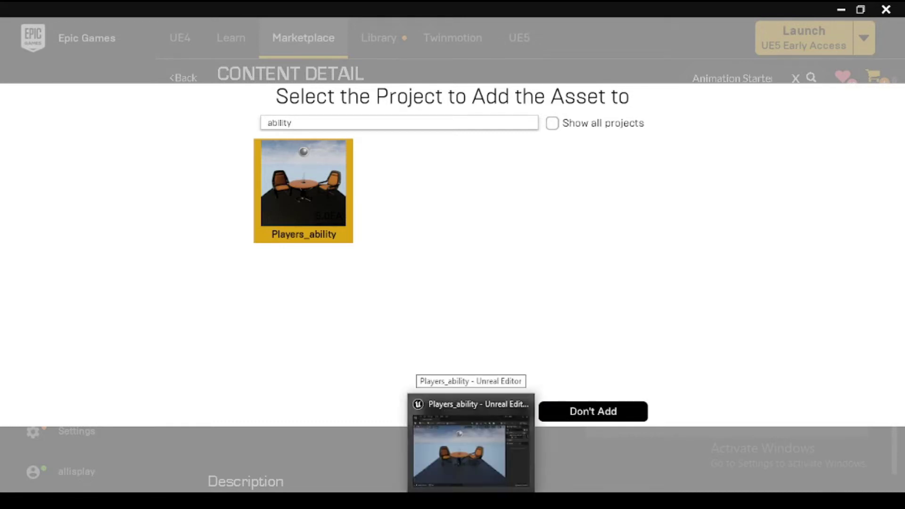
pyautogui.click(471, 448)
pyautogui.click(805, 15)
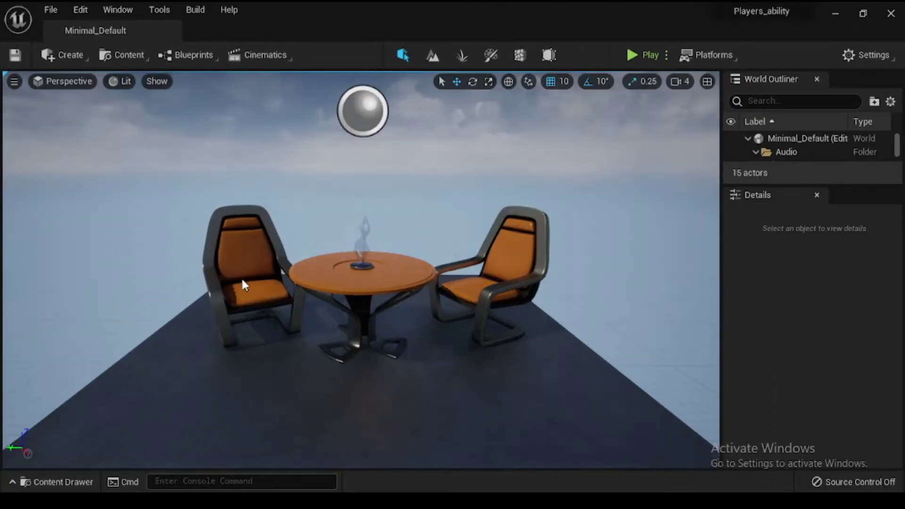
# - Browse the imported AnimStarterPack folder, then reopen the Content Drawer on the Blueprints folder
pyautogui.click(54, 480)
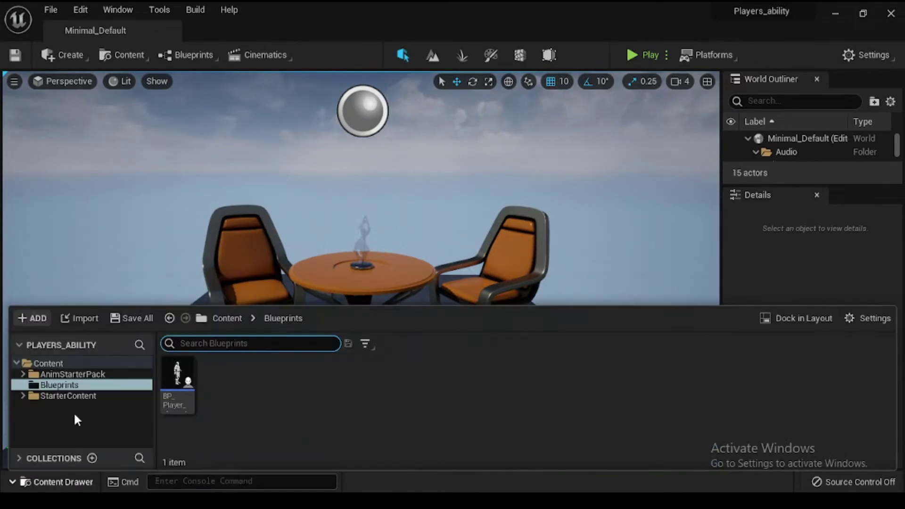
pyautogui.click(69, 375)
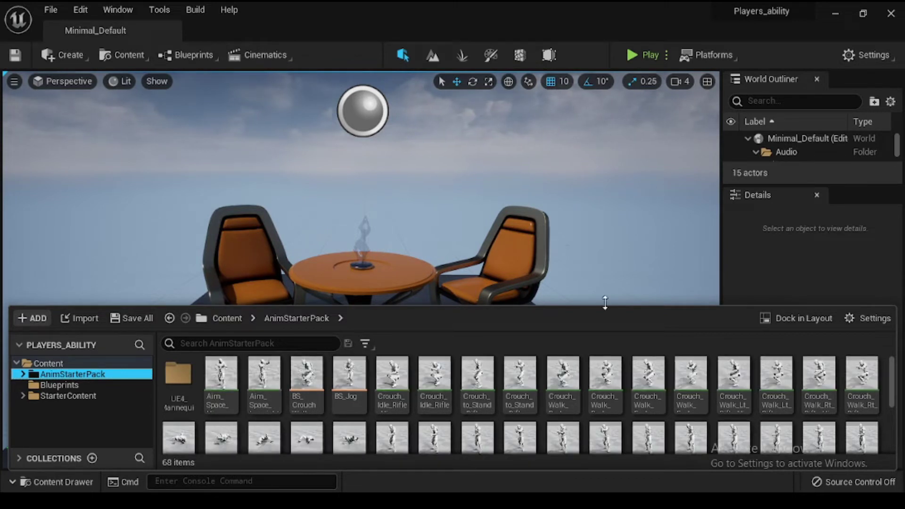
pyautogui.scroll(-3, 604, 367)
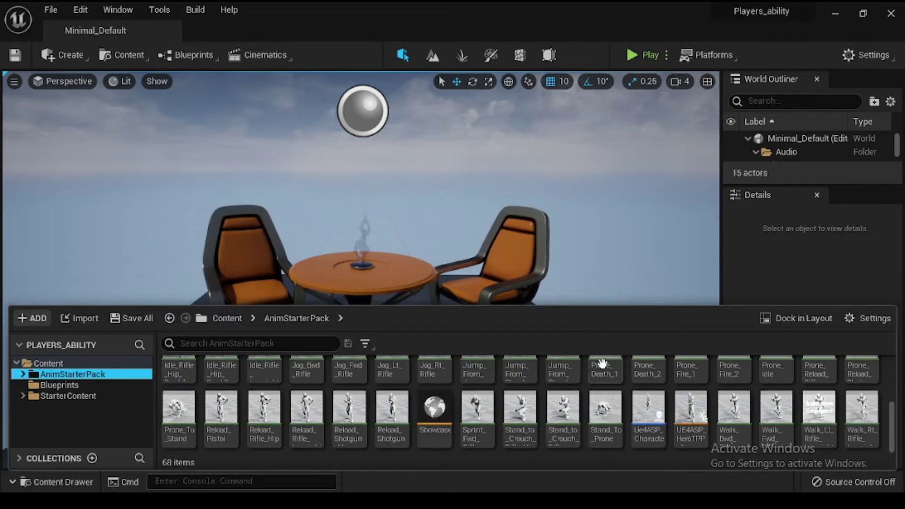
pyautogui.click(708, 279)
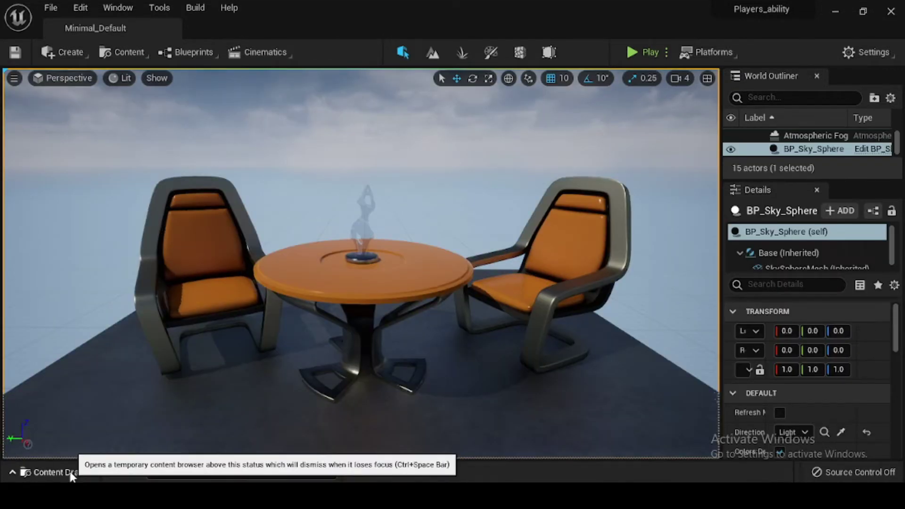
pyautogui.click(63, 472)
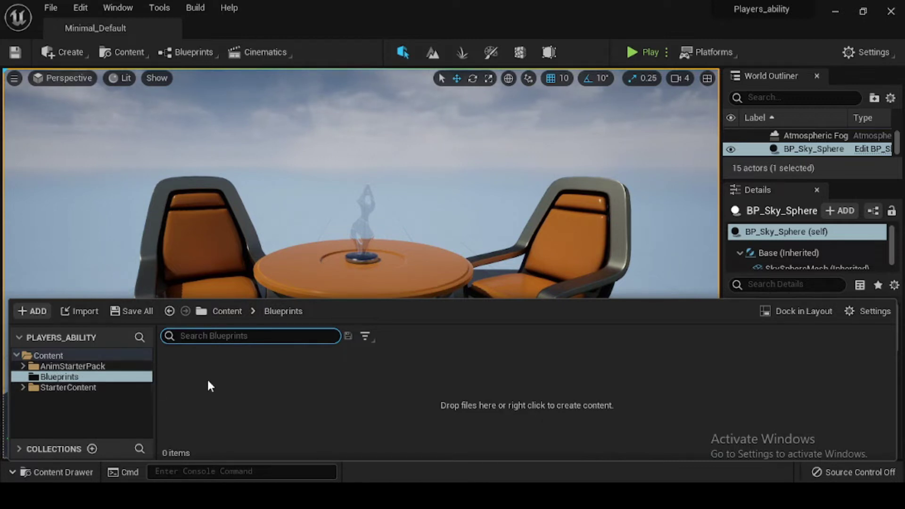
# - Create a Blueprint Class with parent Character named BP_Player_Character in Blueprints
pyautogui.rightClick(247, 374)
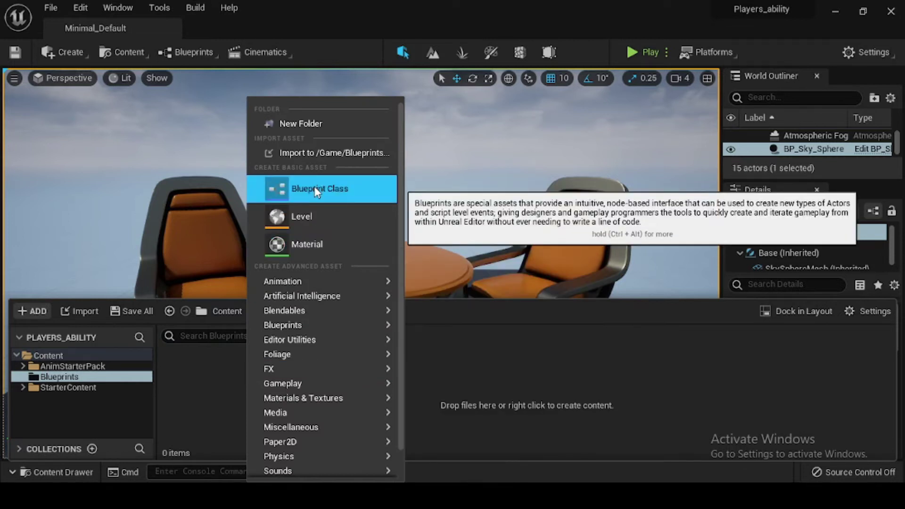
pyautogui.click(314, 186)
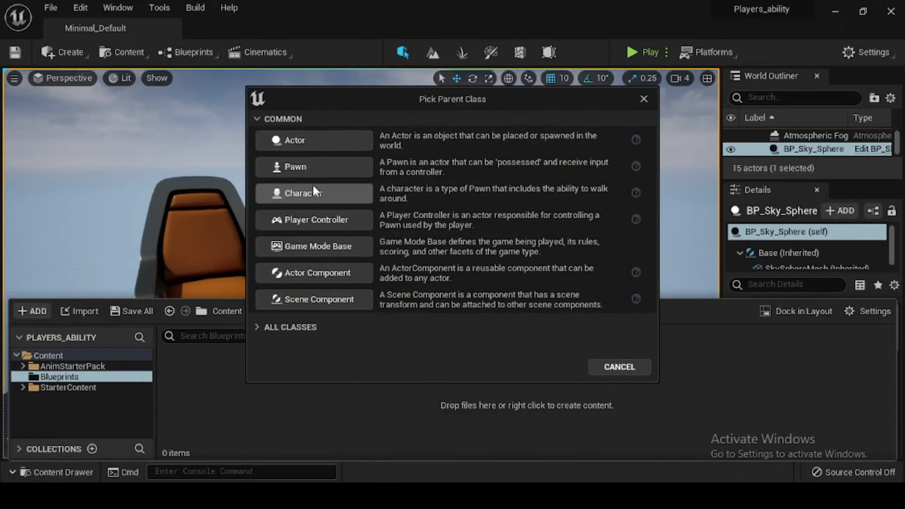
pyautogui.click(309, 192)
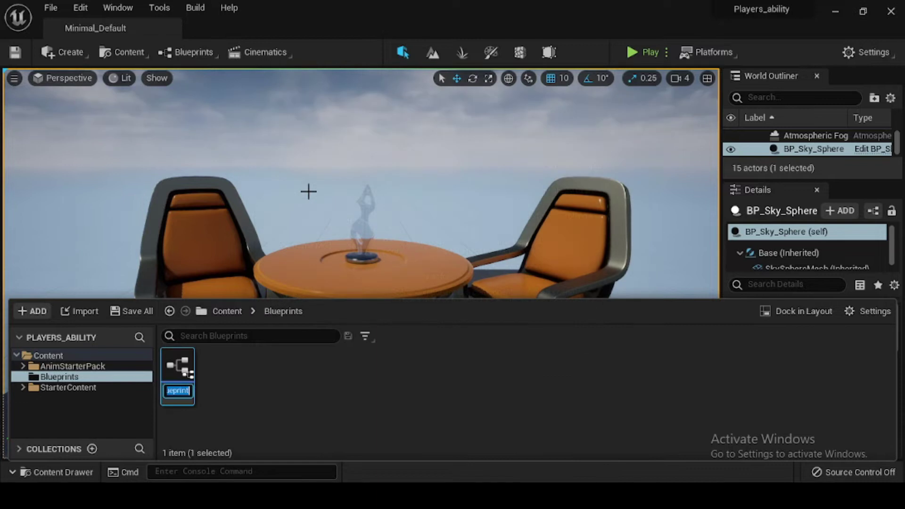
pyautogui.write('BP_Player')
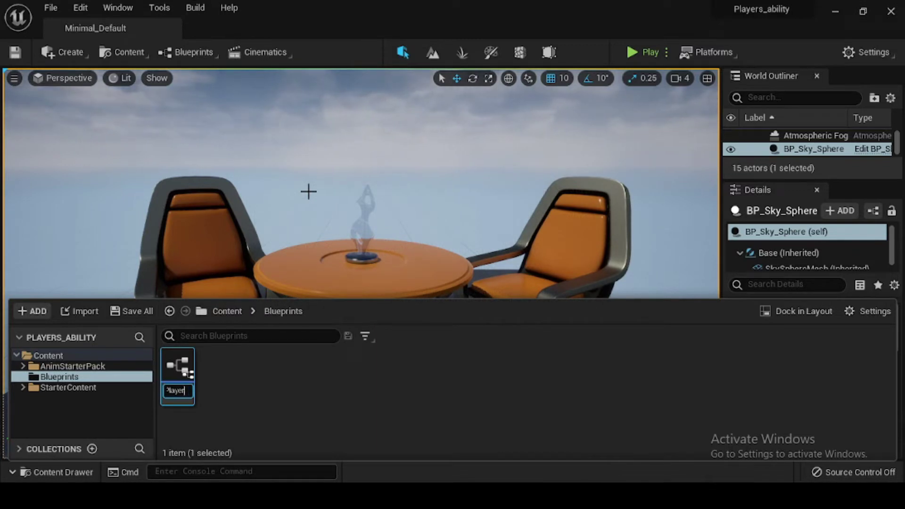
pyautogui.write('_Character')
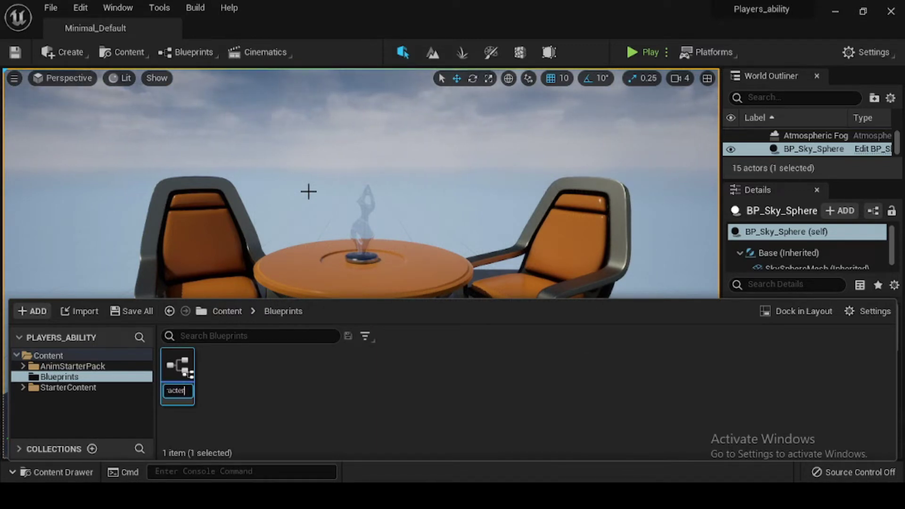
pyautogui.press('Return')
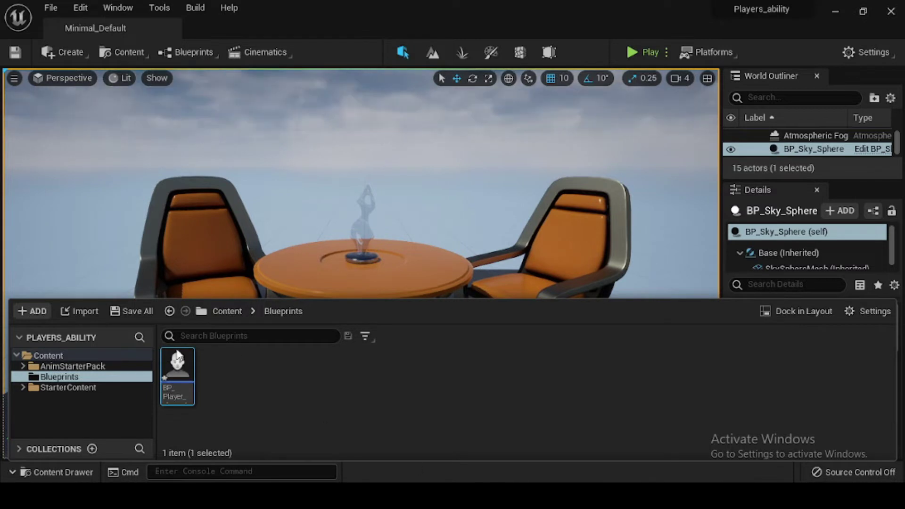
# - Open BP_Player_character, dock its editor in the main window, and widen the Components panel
pyautogui.doubleClick(185, 366)
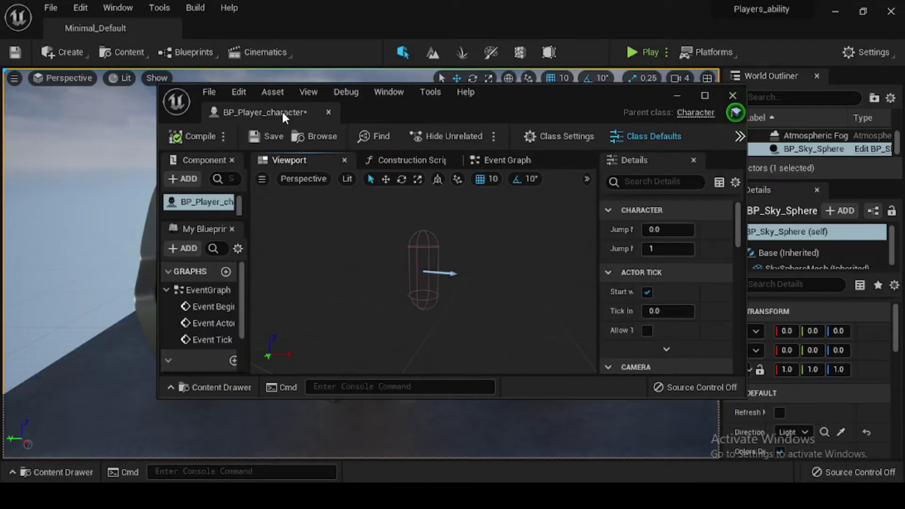
pyautogui.moveTo(283, 115); pyautogui.dragTo(245, 28)
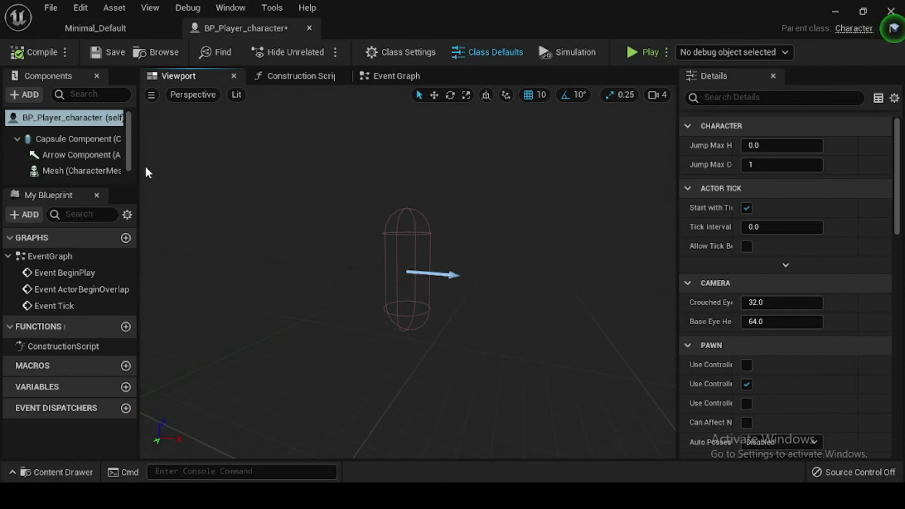
pyautogui.moveTo(146, 170); pyautogui.dragTo(250, 206)
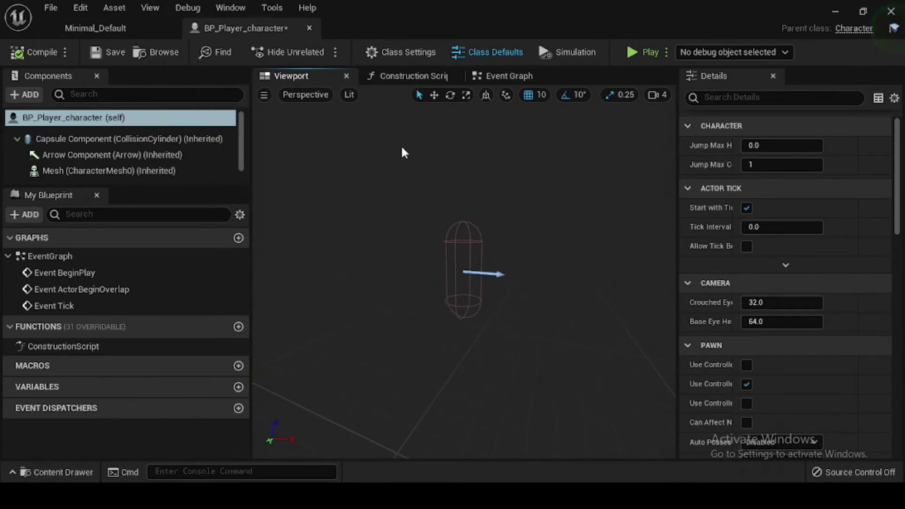
# - Set the Mesh (CharacterMesh0) component's Skeletal Mesh to SK_Mannequin
pyautogui.scroll(-1, 198, 154)
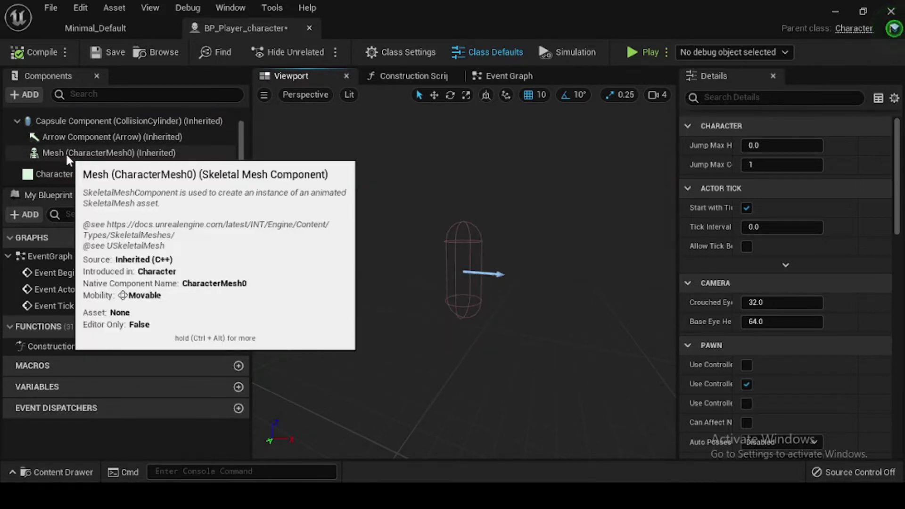
pyautogui.click(66, 155)
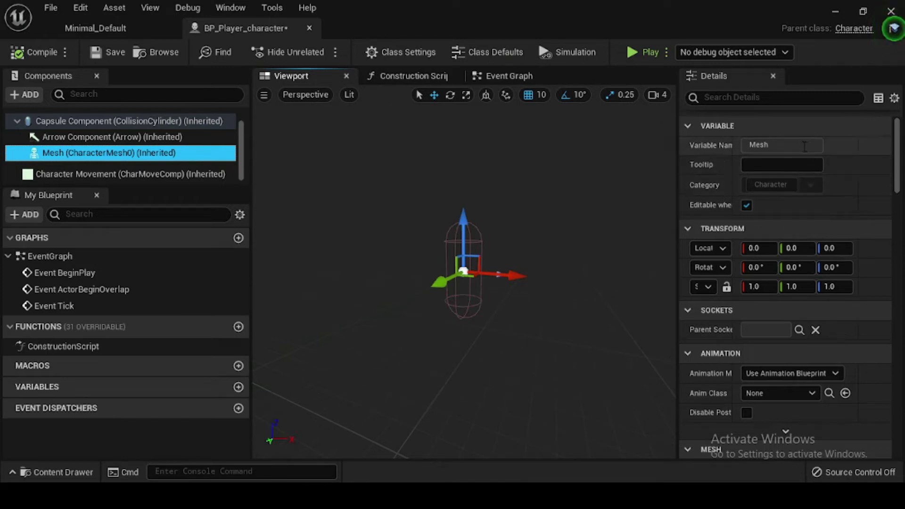
pyautogui.scroll(-4, 806, 245)
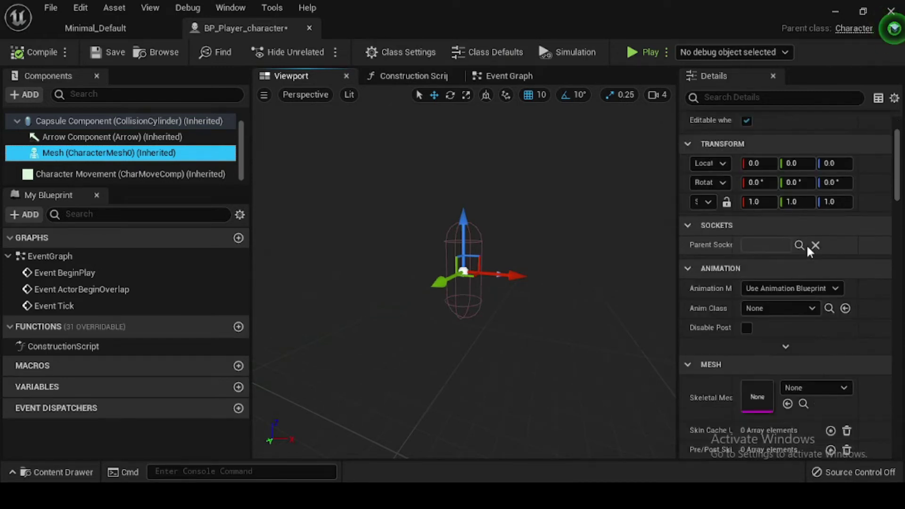
pyautogui.scroll(-6, 807, 244)
pyautogui.click(821, 261)
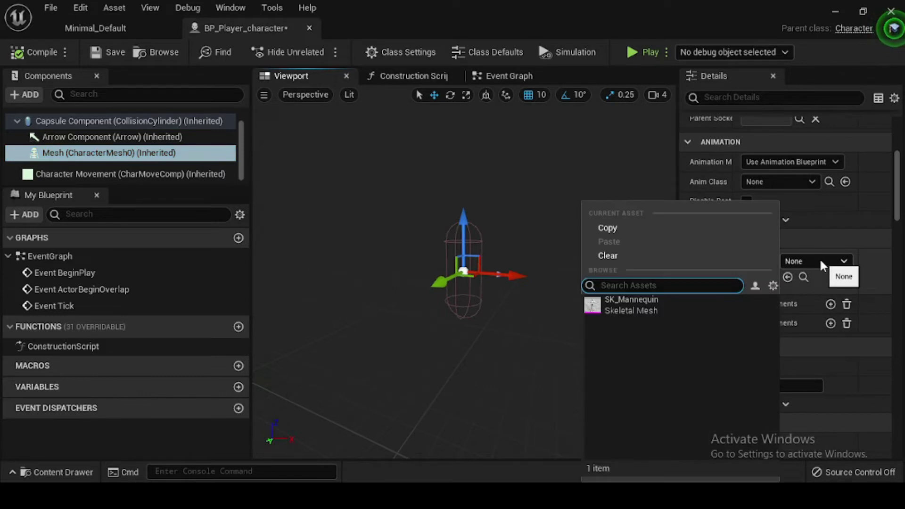
pyautogui.click(643, 304)
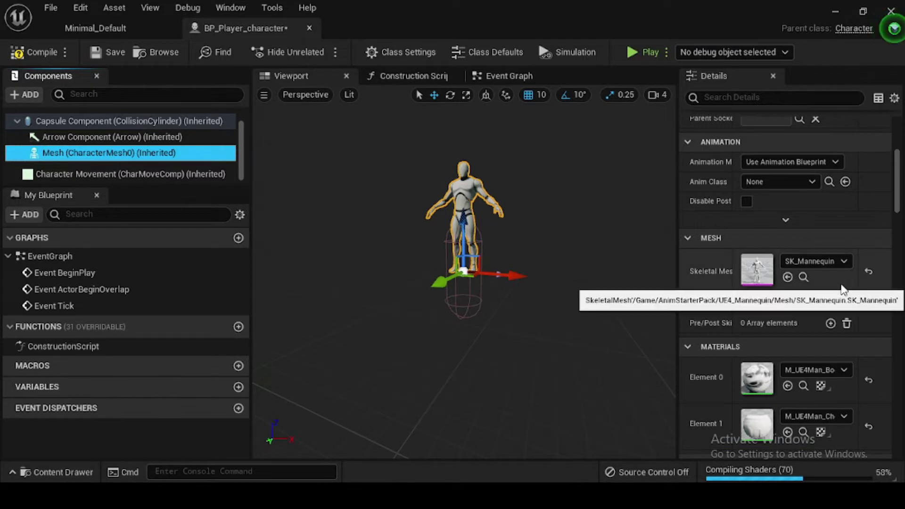
# - Set the Mesh component's Location Z to -90 and Rotation Yaw to -90
pyautogui.scroll(5, 843, 290)
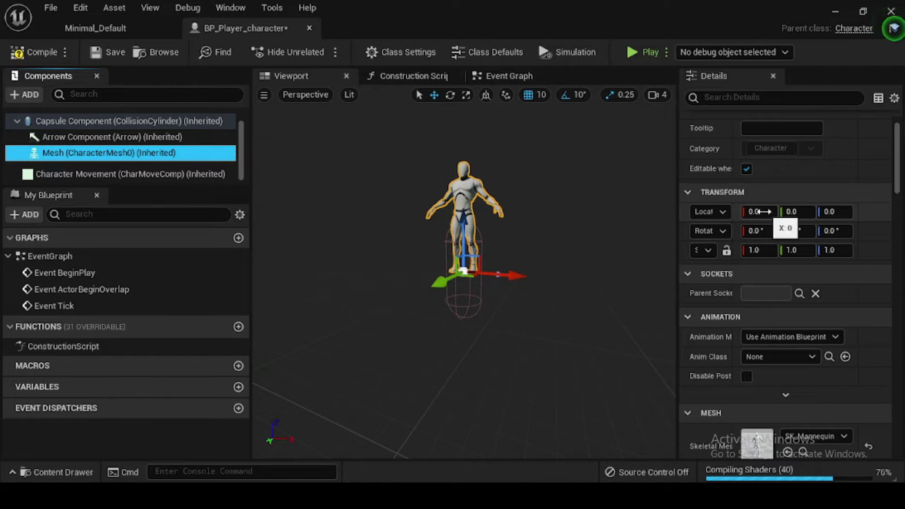
pyautogui.click(834, 212)
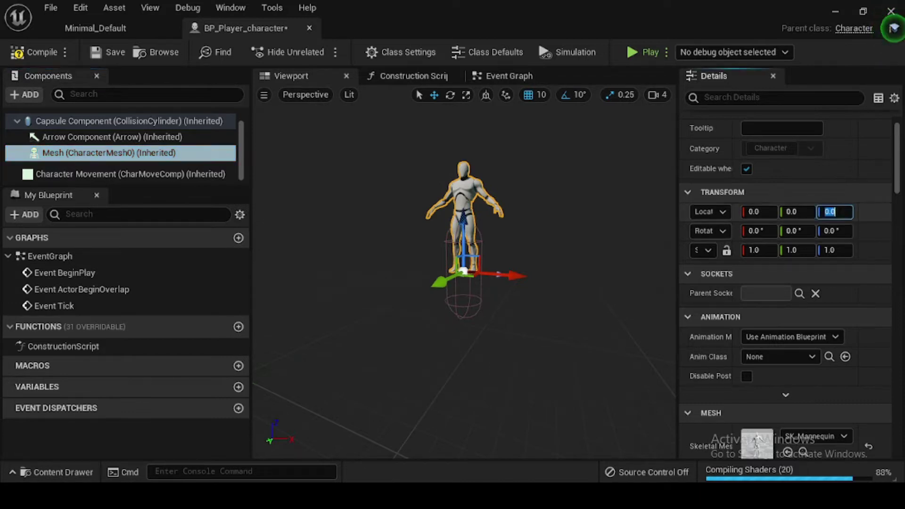
pyautogui.press('BackSpace')
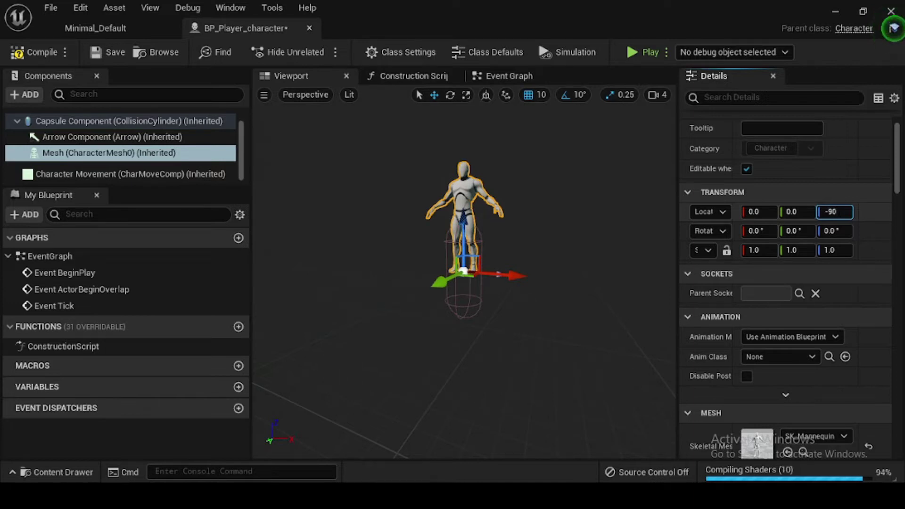
pyautogui.write('-90')
pyautogui.press('Return')
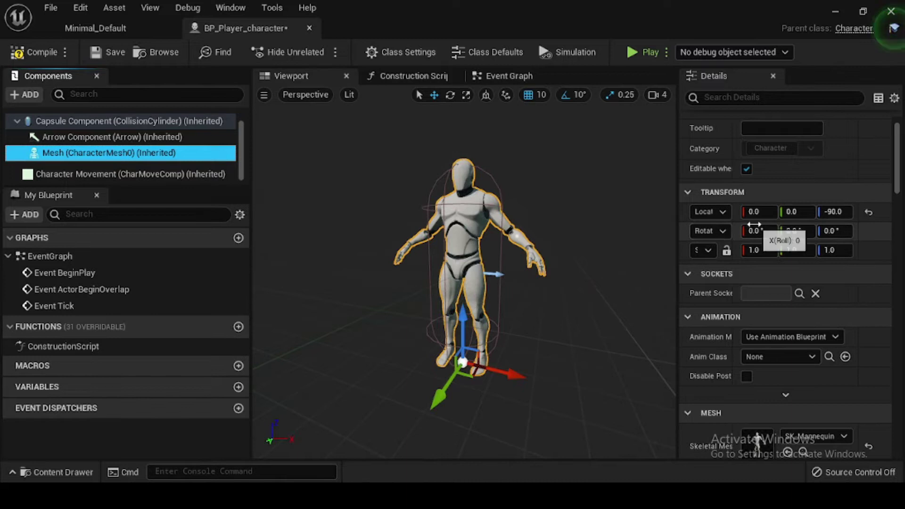
pyautogui.click(834, 231)
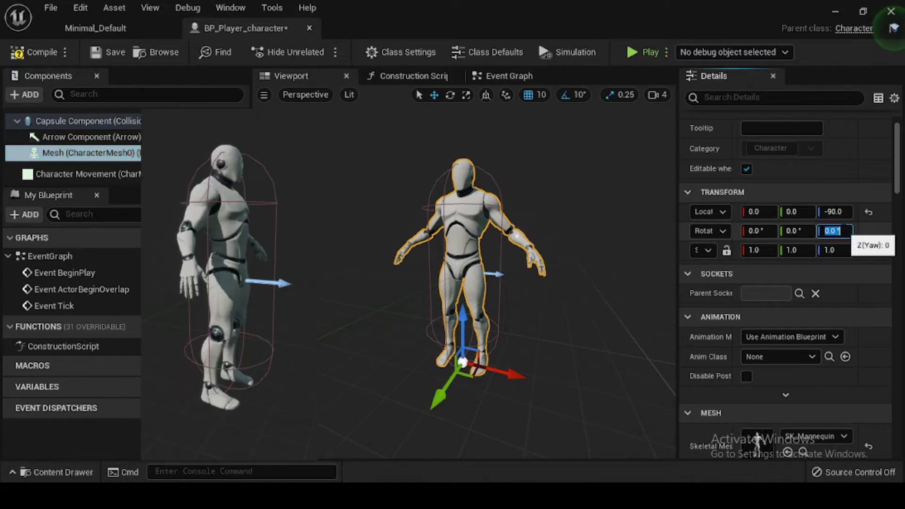
pyautogui.write('-90')
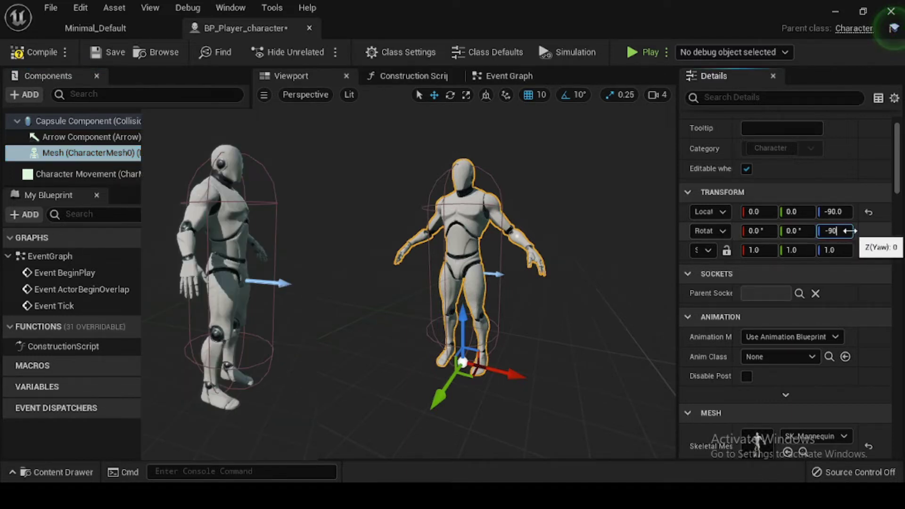
pyautogui.press('Return')
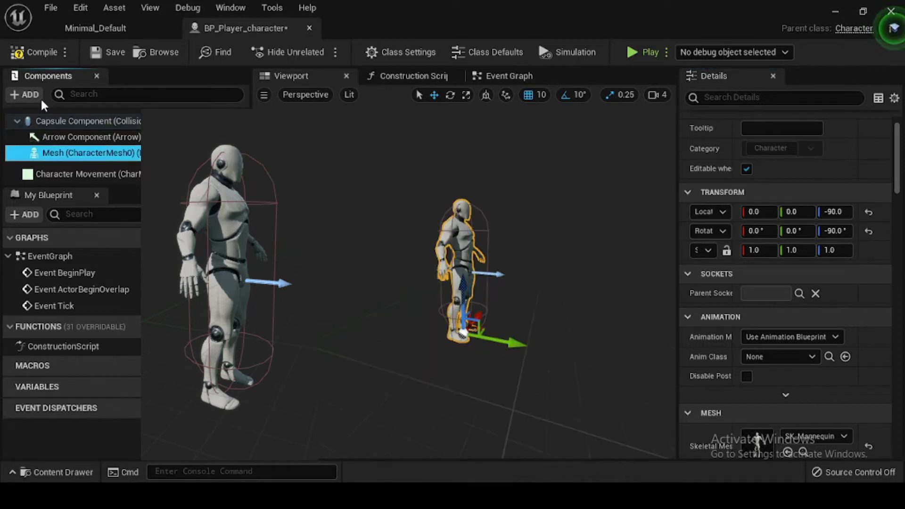
# - Add a Spring Arm component named SpringArmComp under the mesh
pyautogui.click(25, 95)
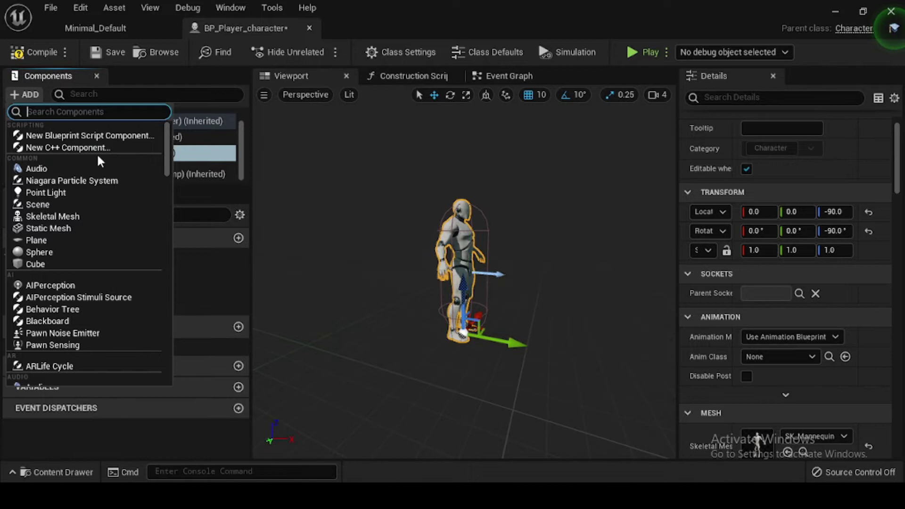
pyautogui.write('spri')
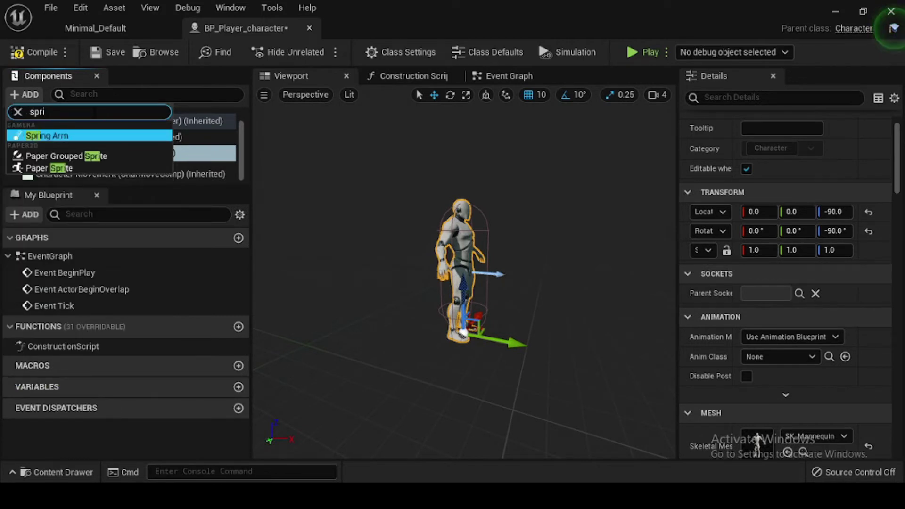
pyautogui.click(95, 136)
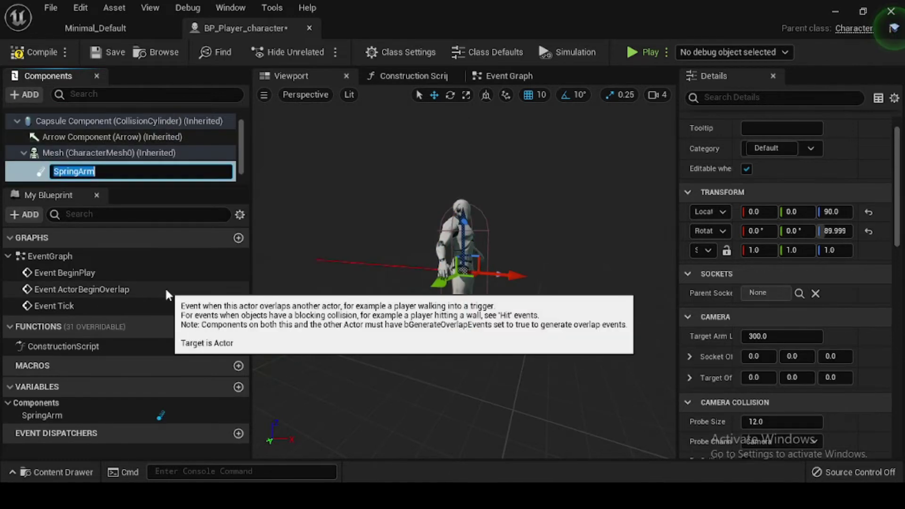
pyautogui.write('Spring')
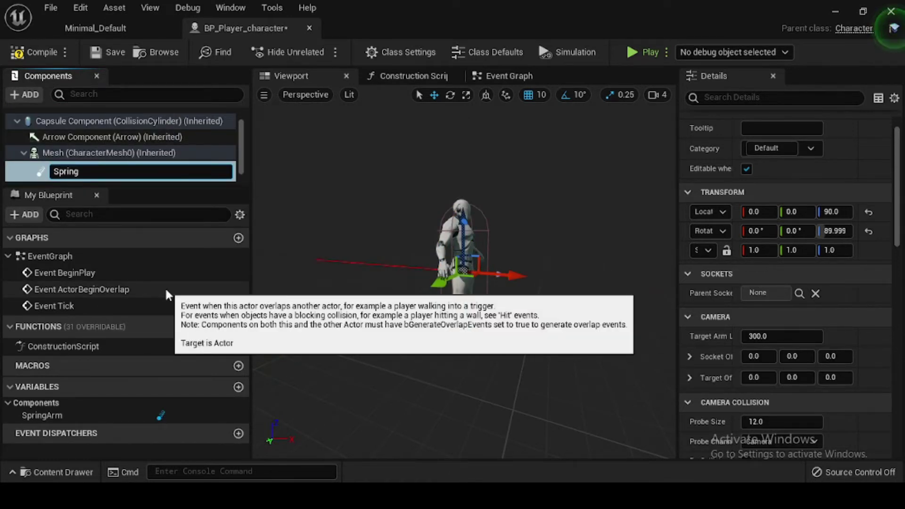
pyautogui.write('ArmComp')
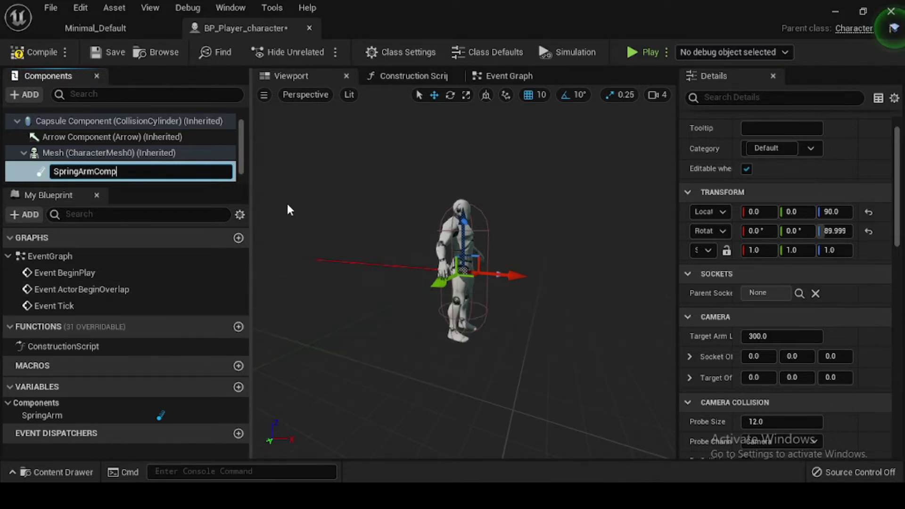
pyautogui.press('Return')
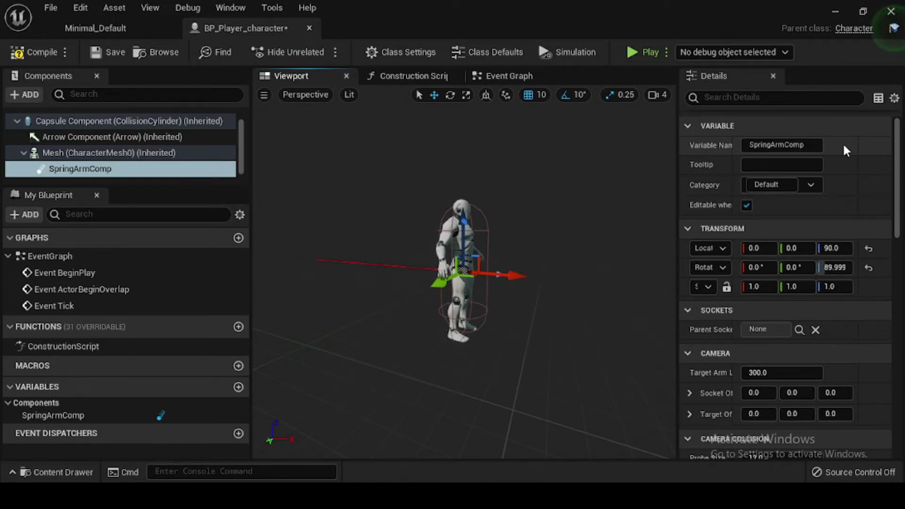
# - Enable Use Pawn Control Rotation on the spring arm
pyautogui.scroll(-5, 844, 146)
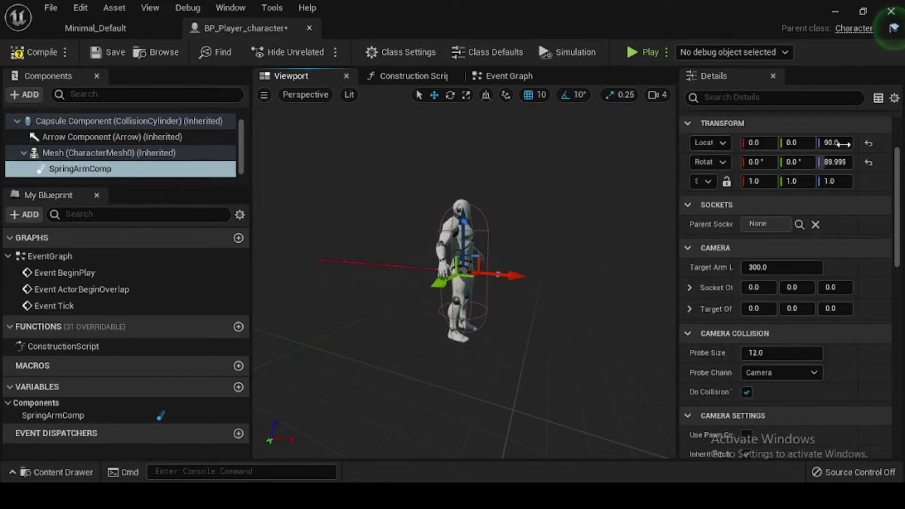
pyautogui.scroll(-6, 844, 144)
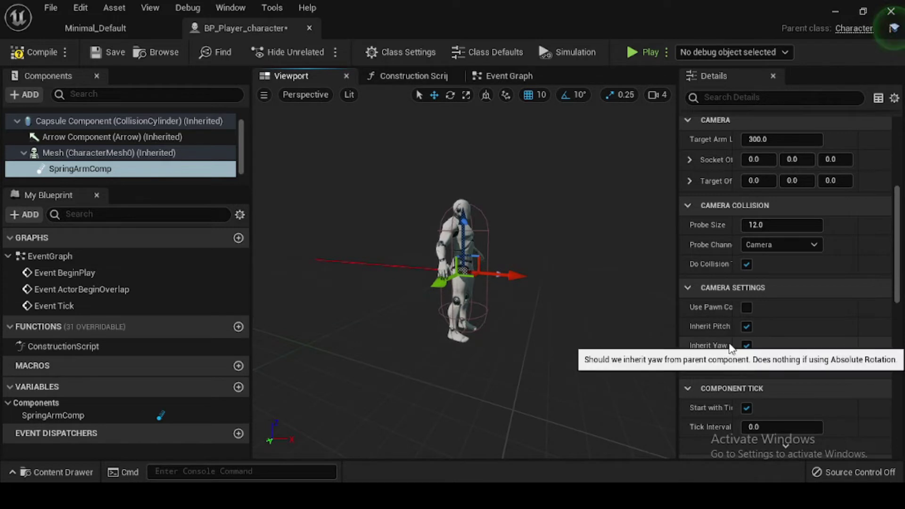
pyautogui.moveTo(739, 348); pyautogui.dragTo(789, 349)
pyautogui.click(796, 307)
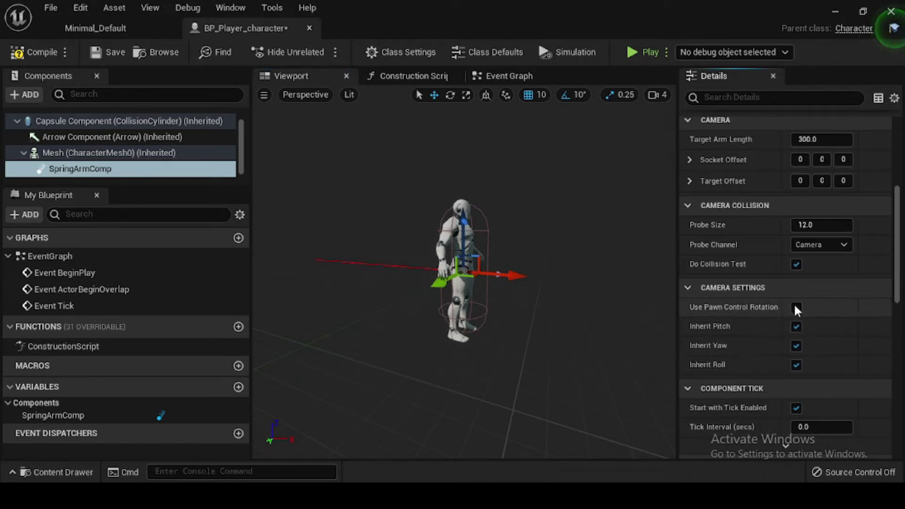
# - Adjust the spring arm's transform, setting its Location Z to 50
pyautogui.scroll(5, 853, 310)
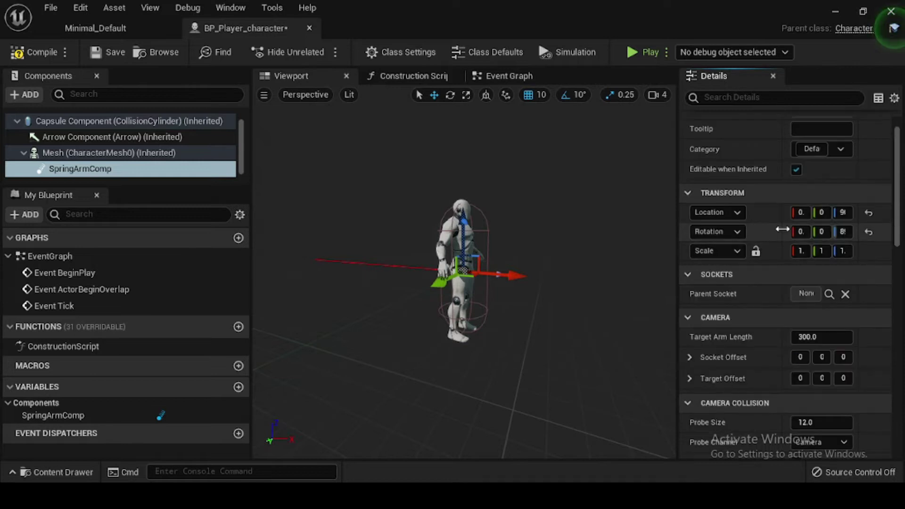
pyautogui.moveTo(786, 235); pyautogui.dragTo(763, 236)
pyautogui.moveTo(679, 243); pyautogui.dragTo(660, 245)
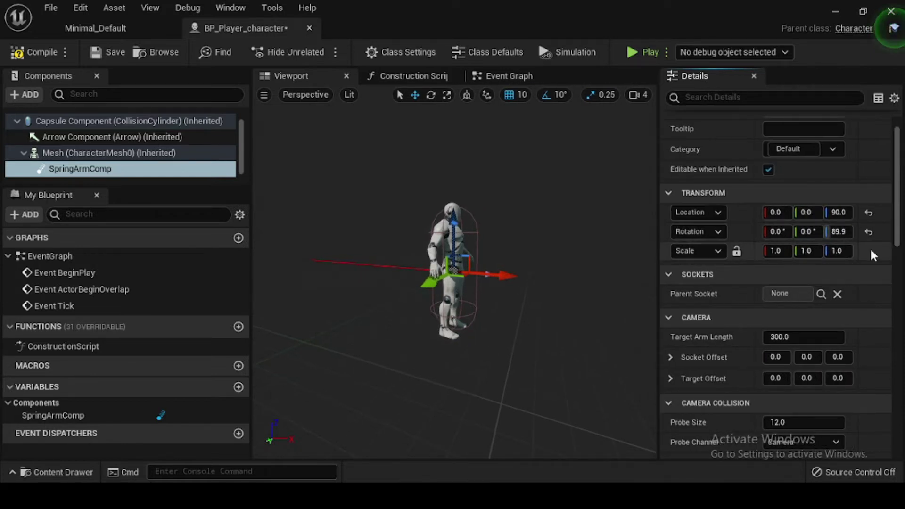
pyautogui.scroll(2, 873, 253)
pyautogui.click(838, 248)
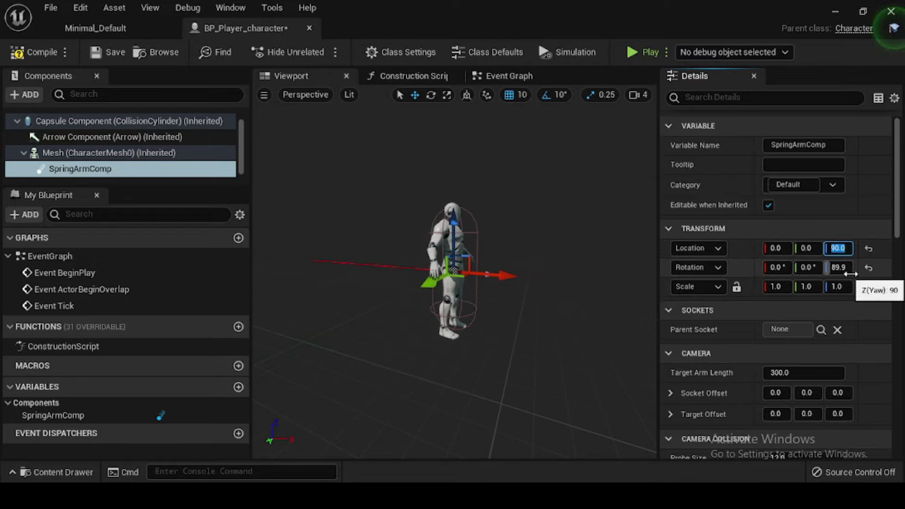
pyautogui.write('50')
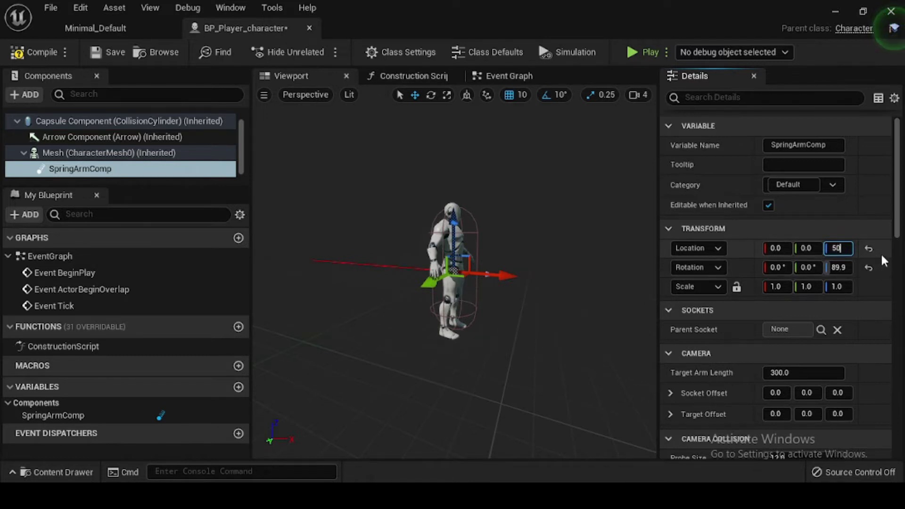
pyautogui.press('Return')
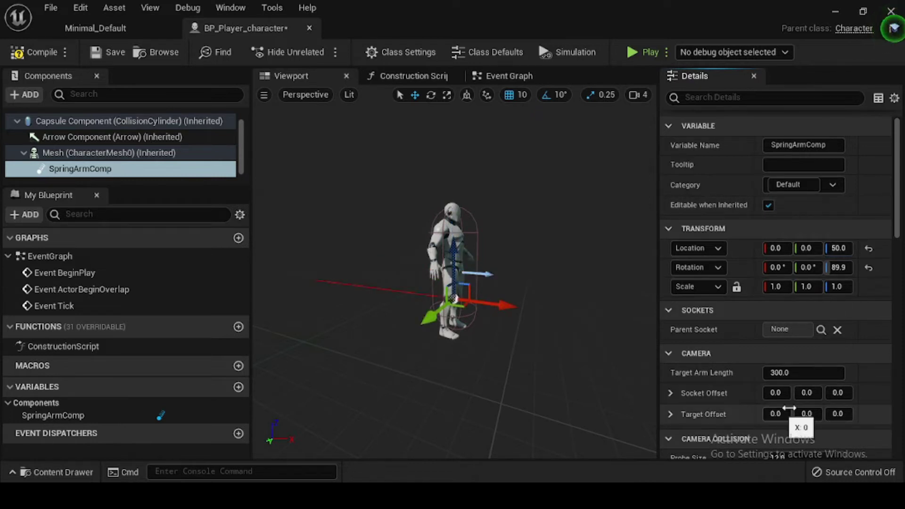
# - Set the spring arm's Socket Offset Z to 30
pyautogui.click(838, 392)
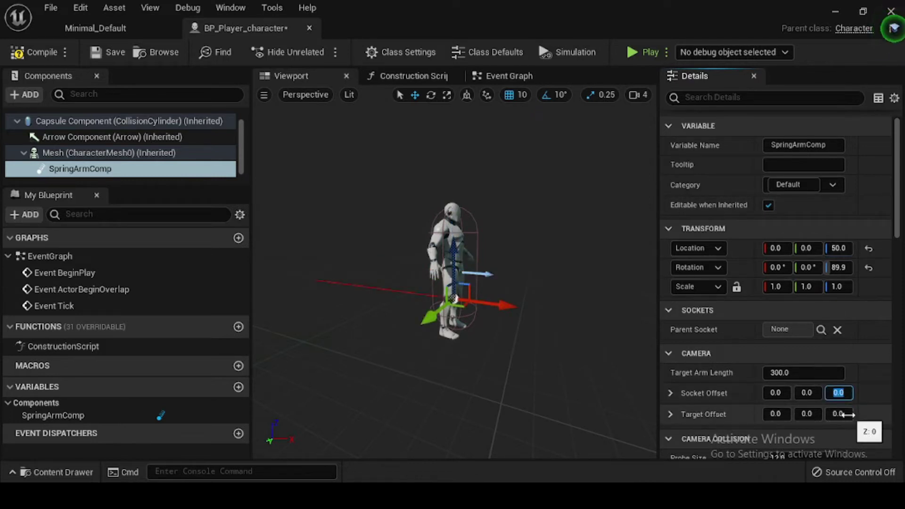
pyautogui.write('30')
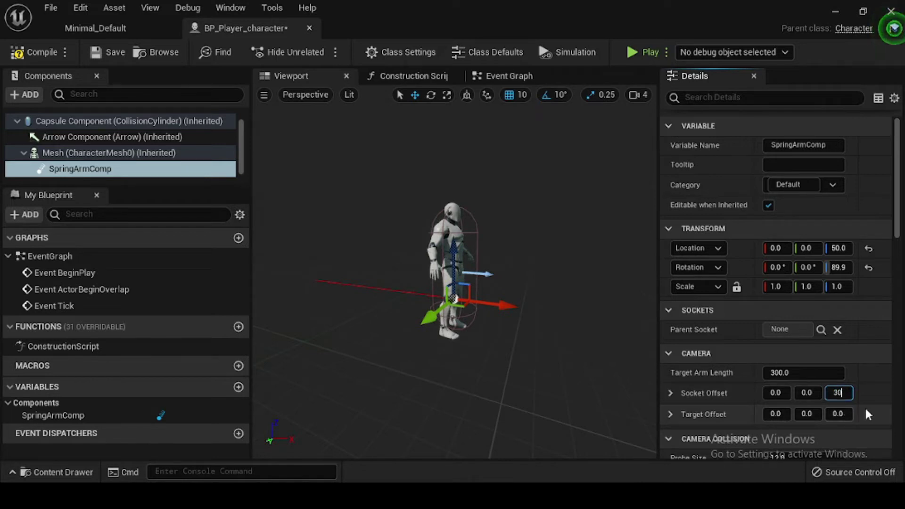
pyautogui.press('Return')
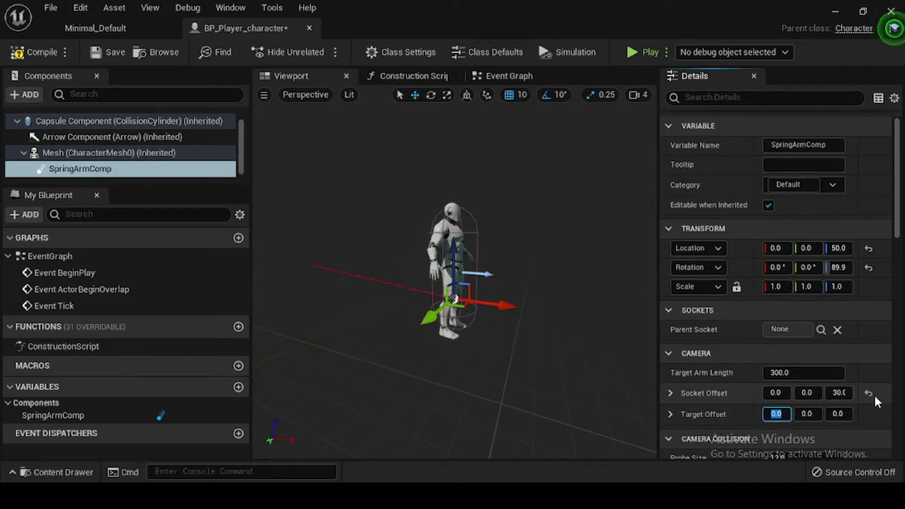
pyautogui.click(25, 96)
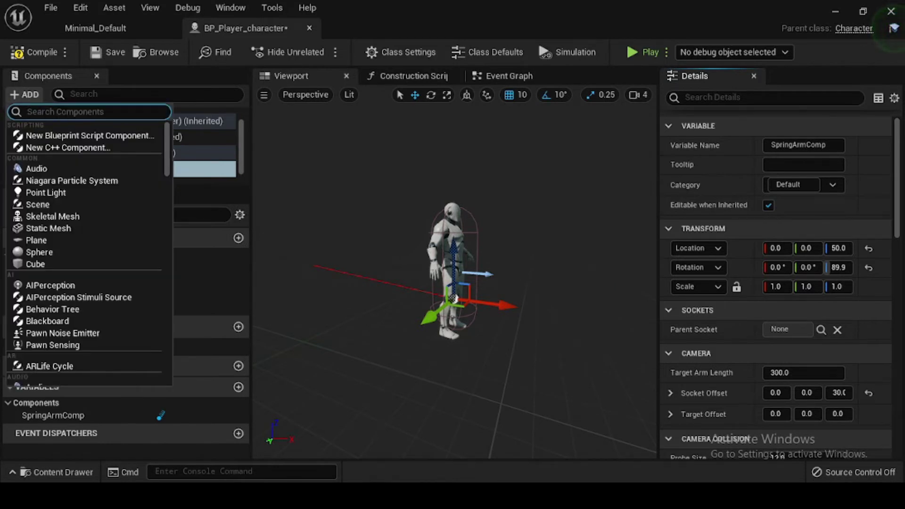
# - Add a Camera component via the 'came' search and name it Cameracomp
pyautogui.write('c')
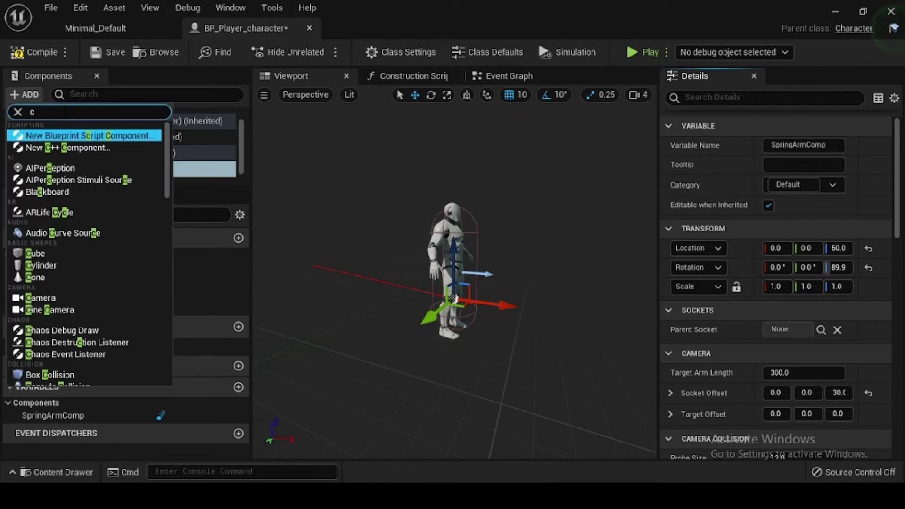
pyautogui.write('ame')
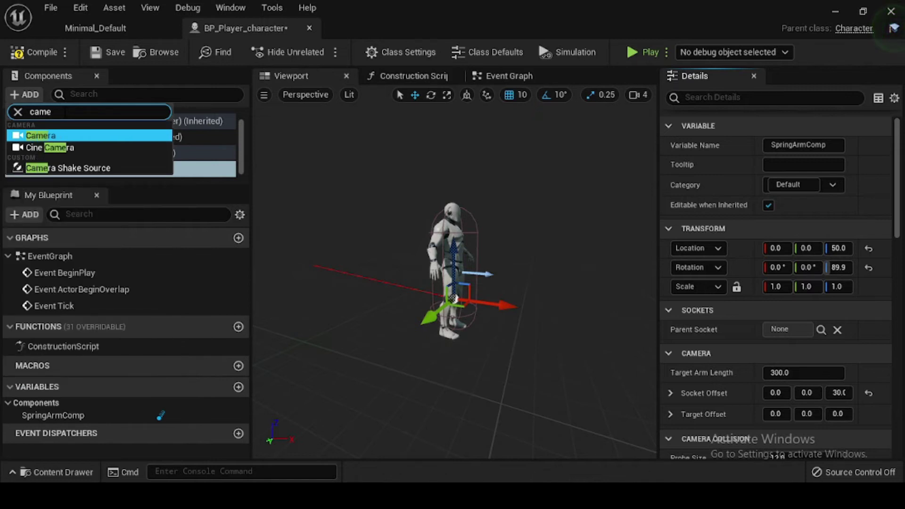
pyautogui.click(61, 136)
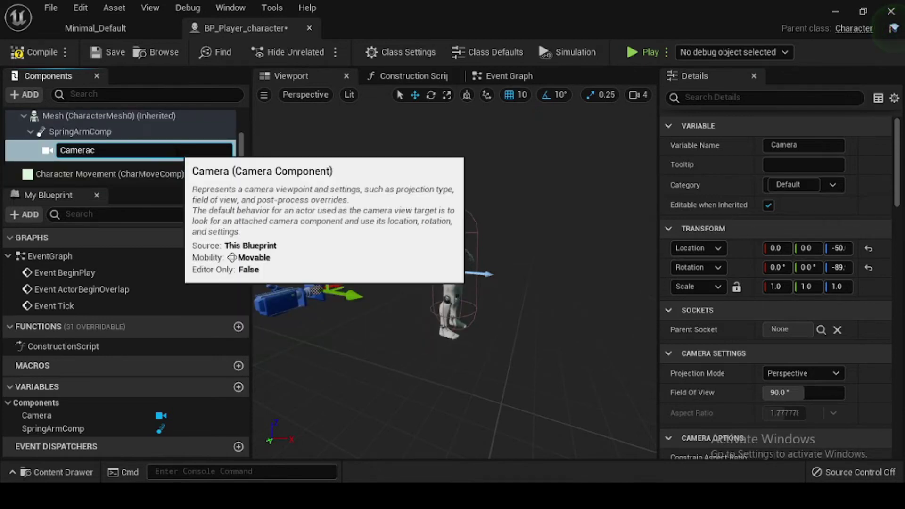
pyautogui.write('comp')
pyautogui.press('Return')
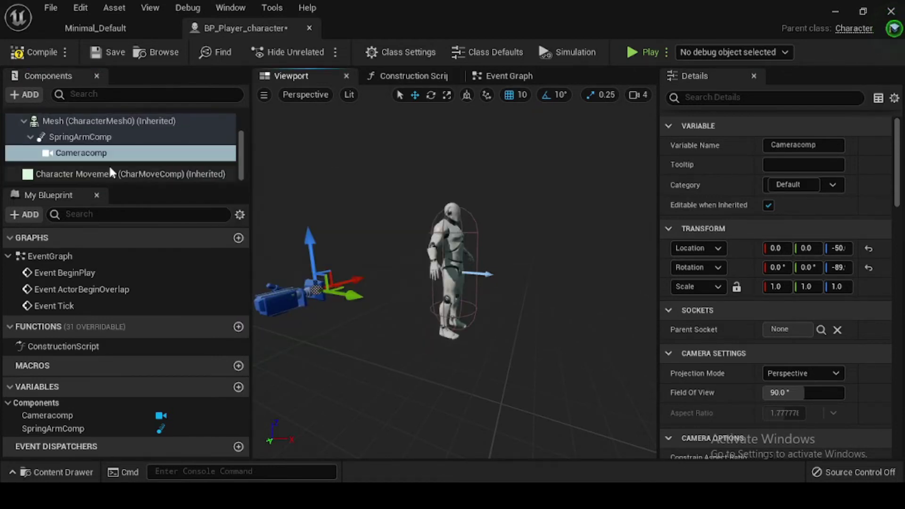
pyautogui.press('Down')
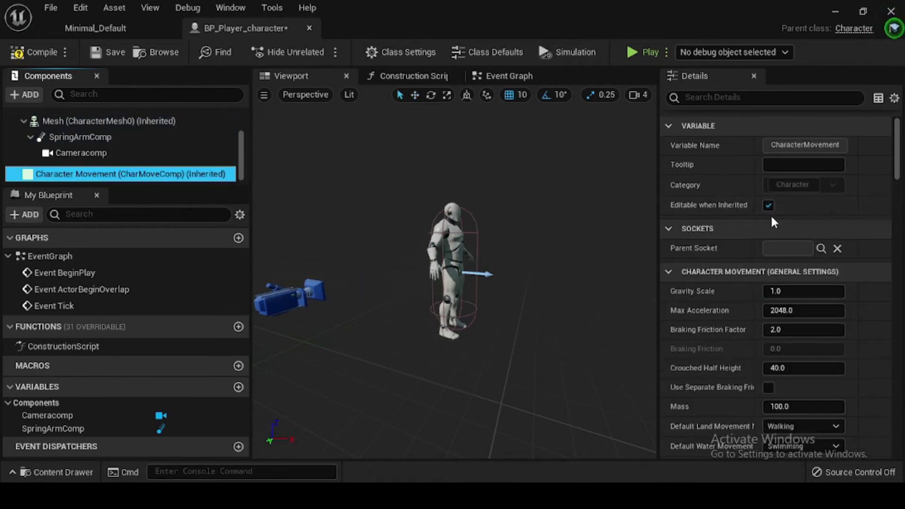
# - Enable Use Controller Desired Rotation and Orient Rotation to Movement in Character Movement
pyautogui.scroll(-3, 771, 218)
pyautogui.scroll(-3, 772, 224)
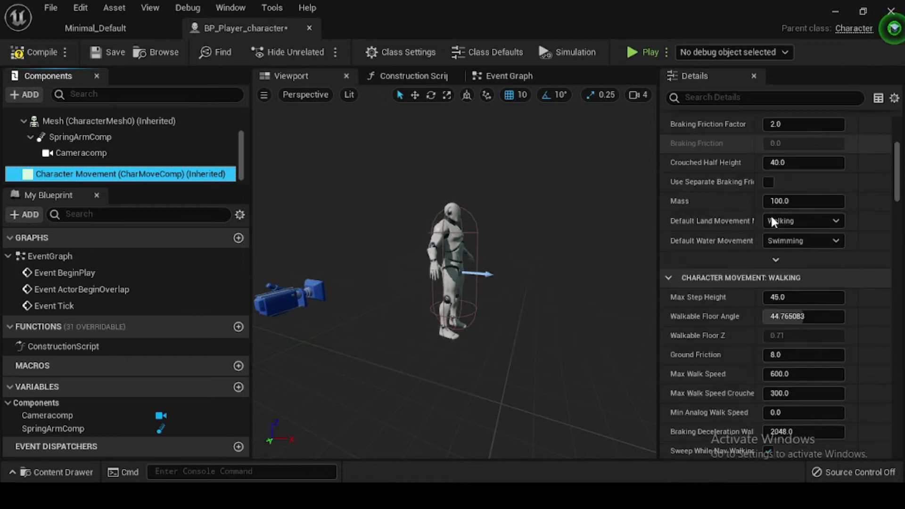
pyautogui.scroll(-10, 773, 221)
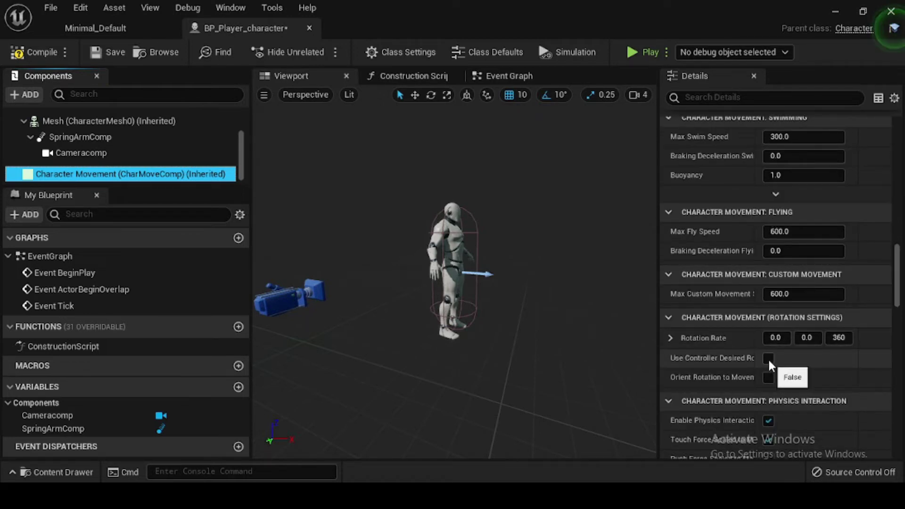
pyautogui.moveTo(736, 358)
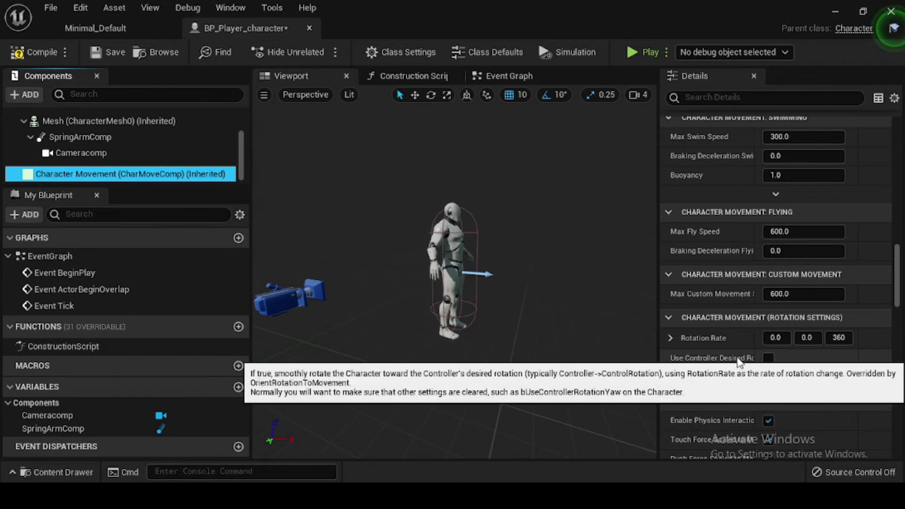
pyautogui.click(770, 357)
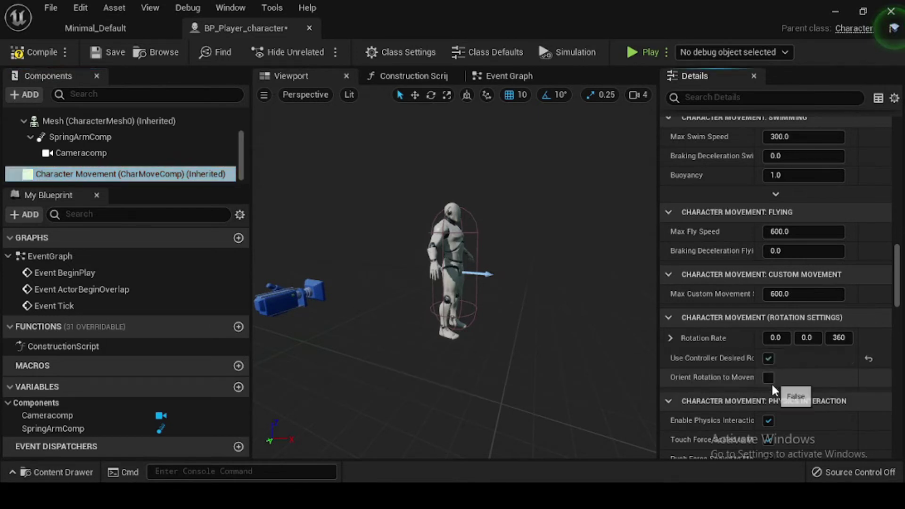
pyautogui.click(770, 378)
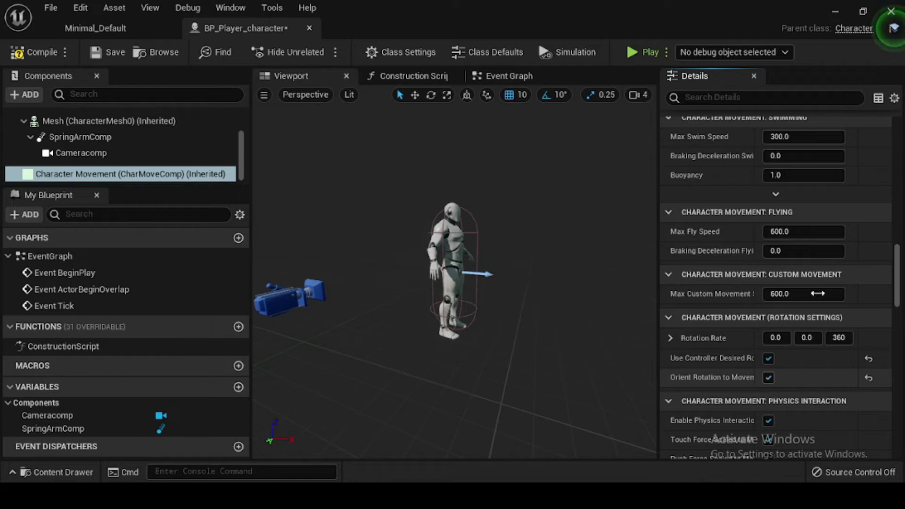
# - Enable Ignore Base Rotation on the Character Movement component
pyautogui.scroll(5, 769, 276)
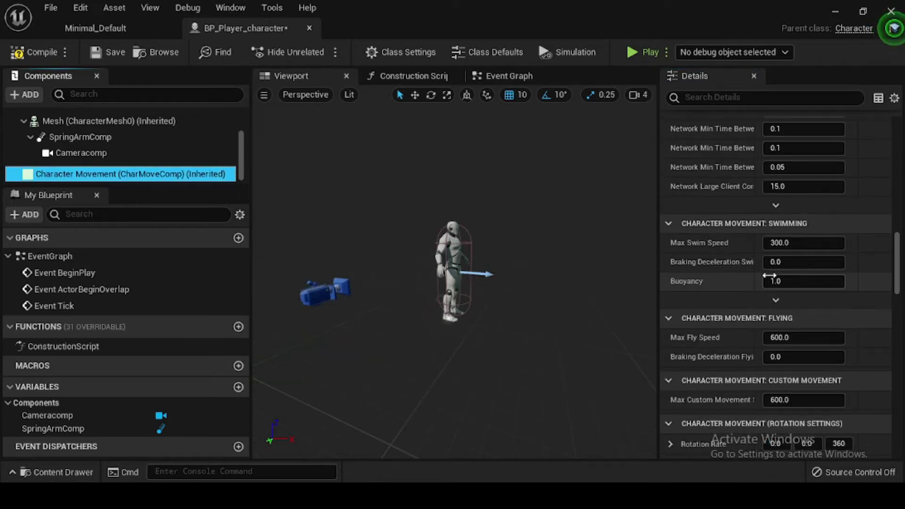
pyautogui.scroll(5, 770, 275)
pyautogui.scroll(12, 770, 277)
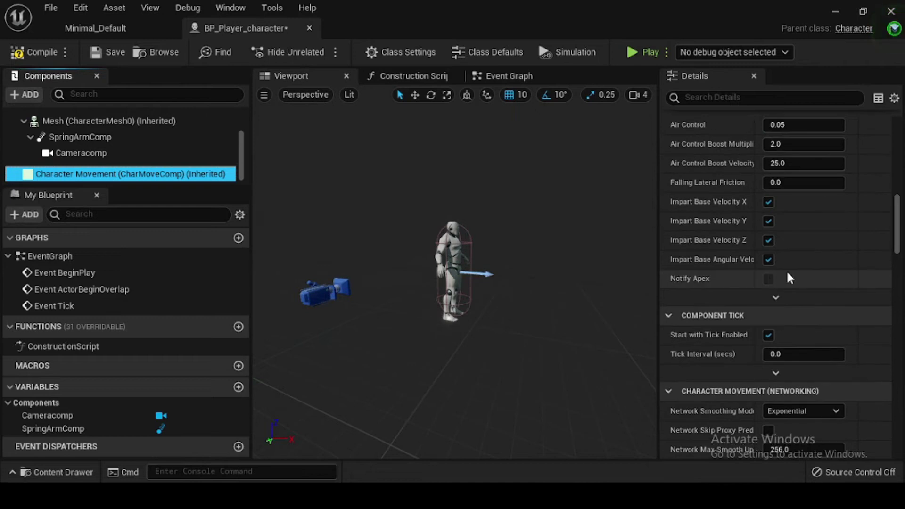
pyautogui.scroll(4, 819, 264)
pyautogui.scroll(12, 819, 266)
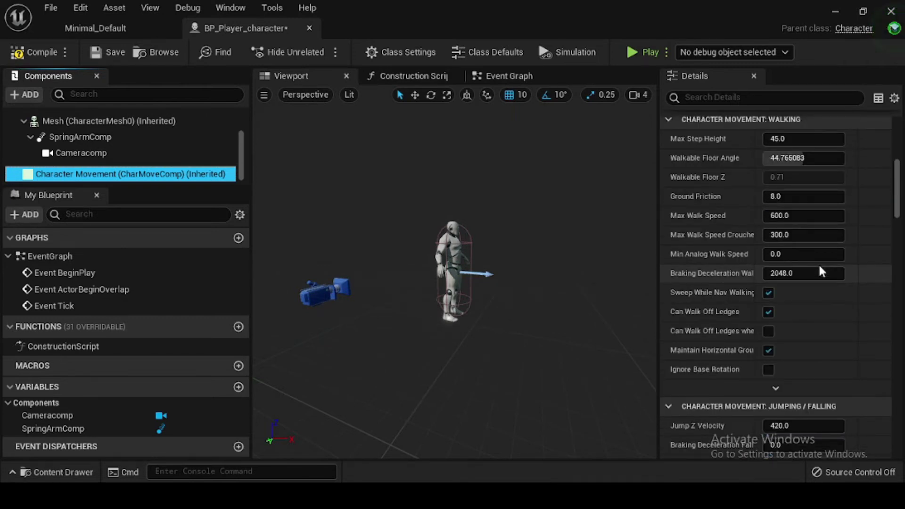
pyautogui.click(769, 370)
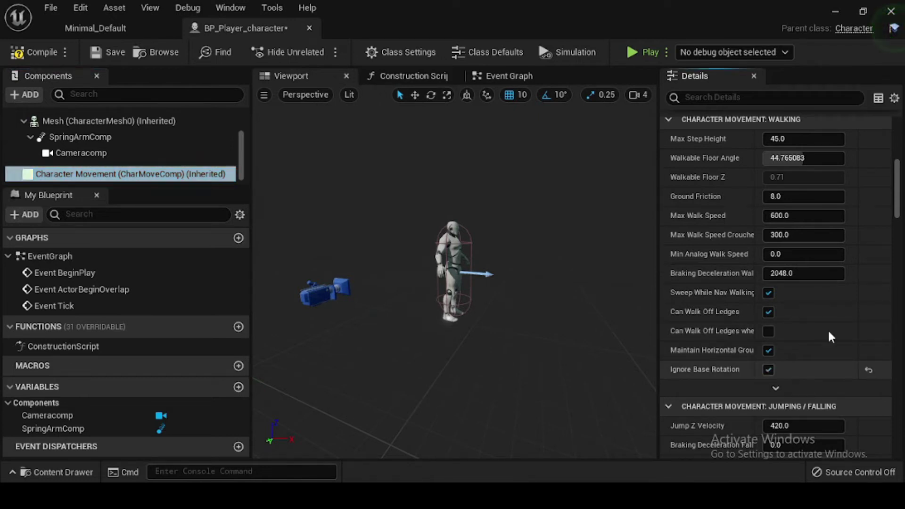
# - Tick Can Crouch under Nav Movement > Movement Capabilities and compile BP_Player_character
pyautogui.scroll(-20, 801, 306)
pyautogui.scroll(2, 524, 245)
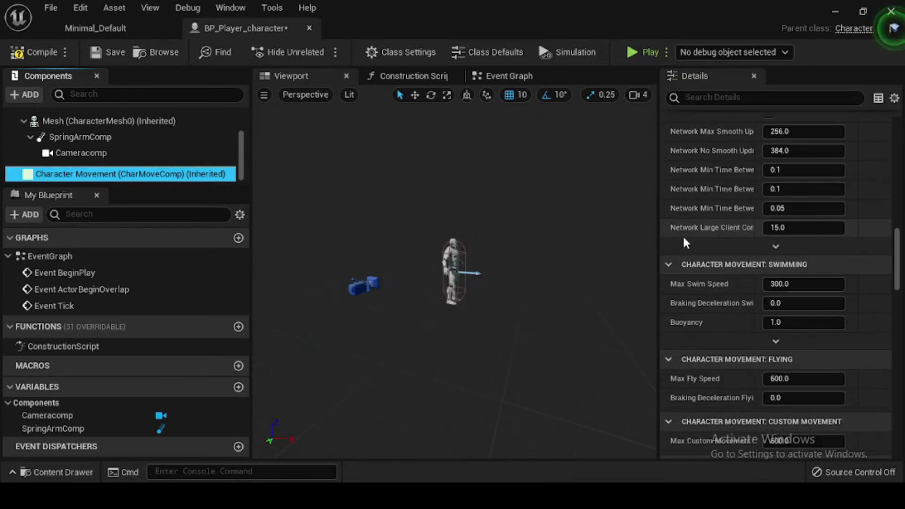
pyautogui.scroll(-1, 781, 227)
pyautogui.scroll(-4, 781, 222)
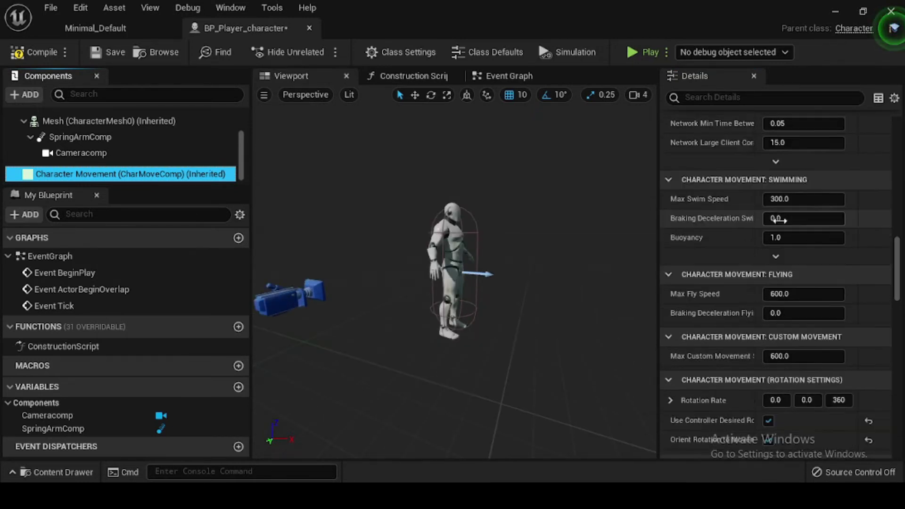
pyautogui.scroll(-3, 780, 227)
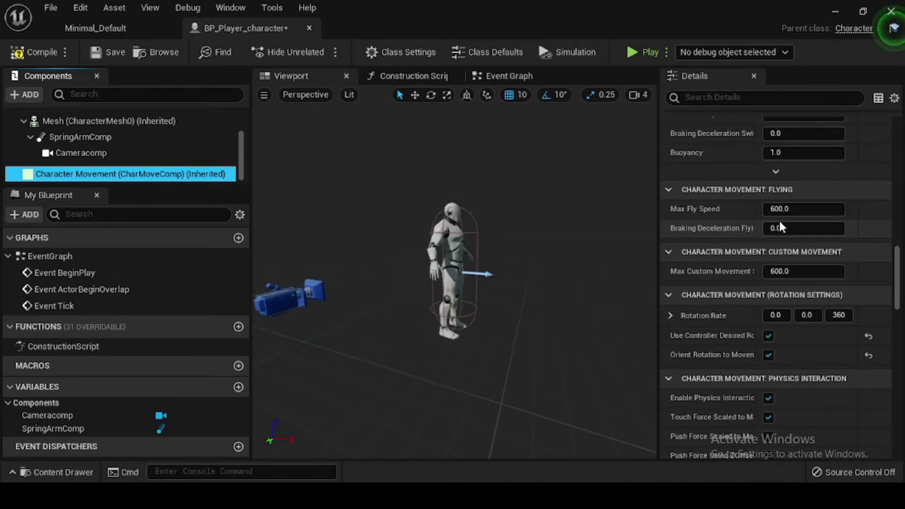
pyautogui.scroll(-18, 780, 227)
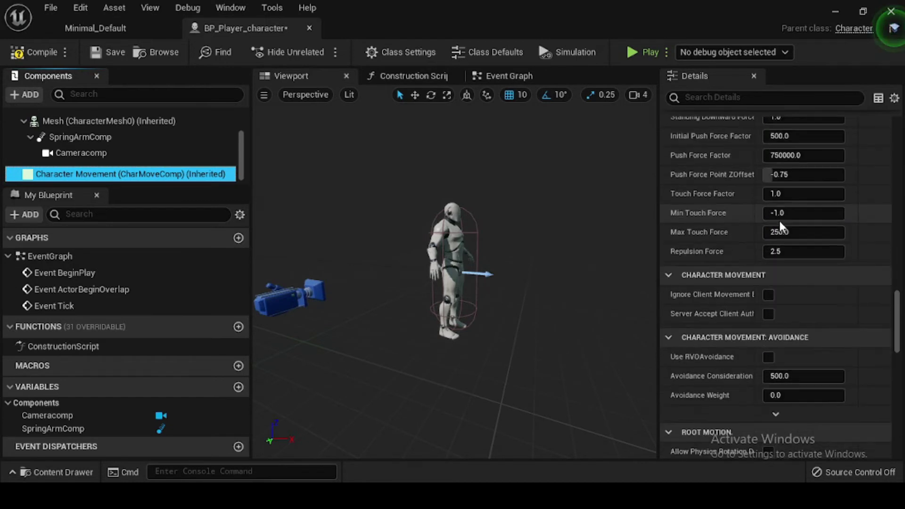
pyautogui.scroll(-4, 780, 227)
pyautogui.scroll(-4, 780, 222)
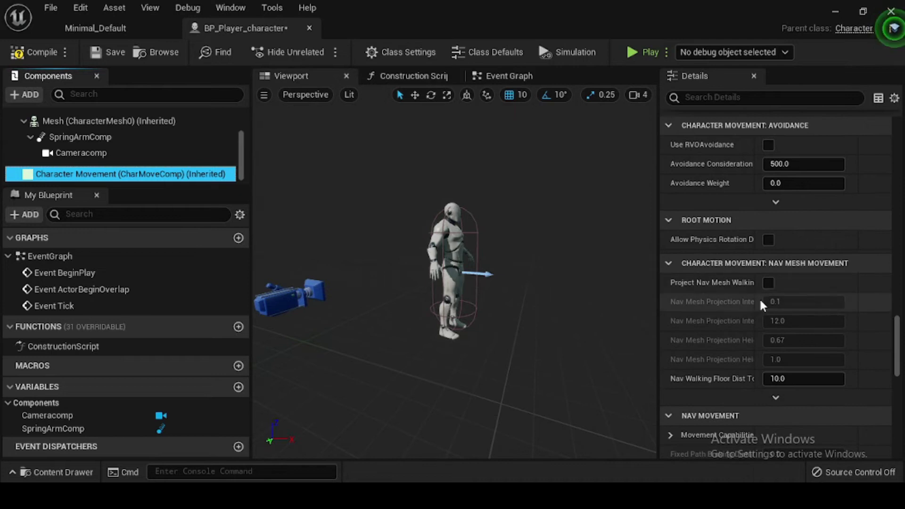
pyautogui.click(775, 396)
pyautogui.scroll(-5, 733, 356)
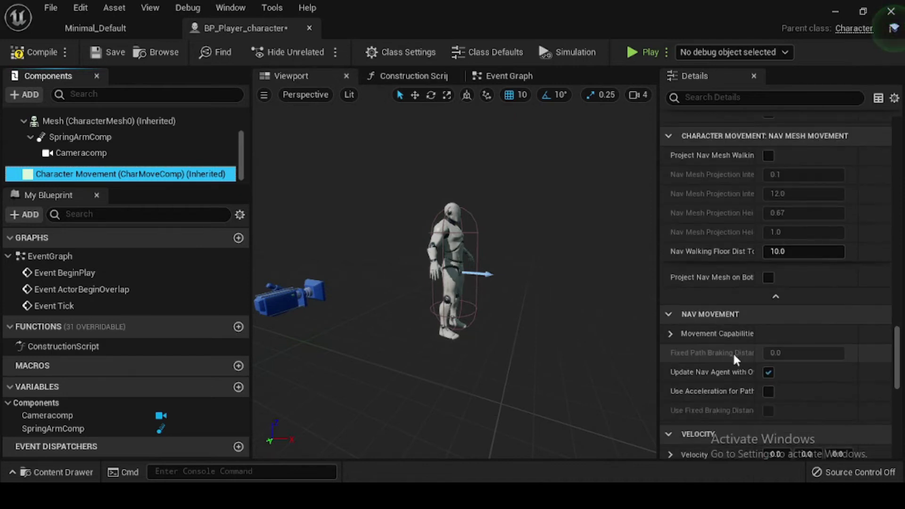
pyautogui.click(669, 333)
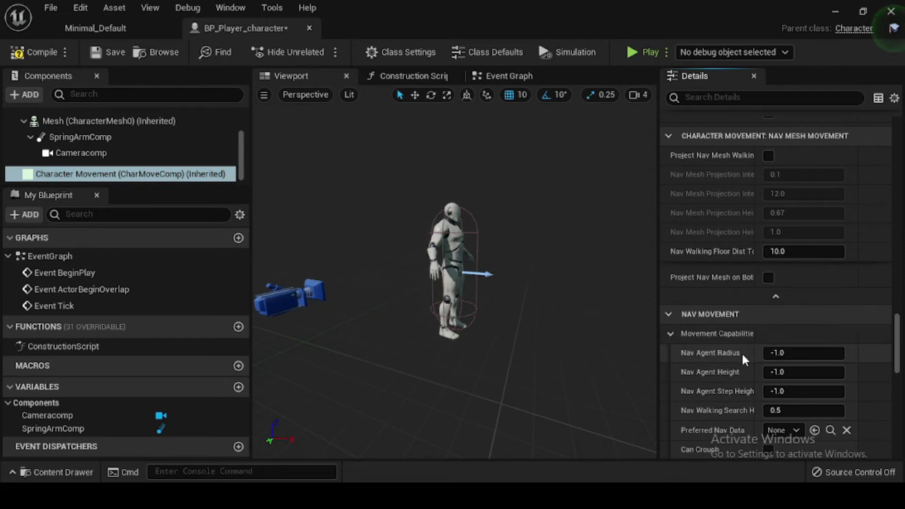
pyautogui.scroll(-5, 742, 352)
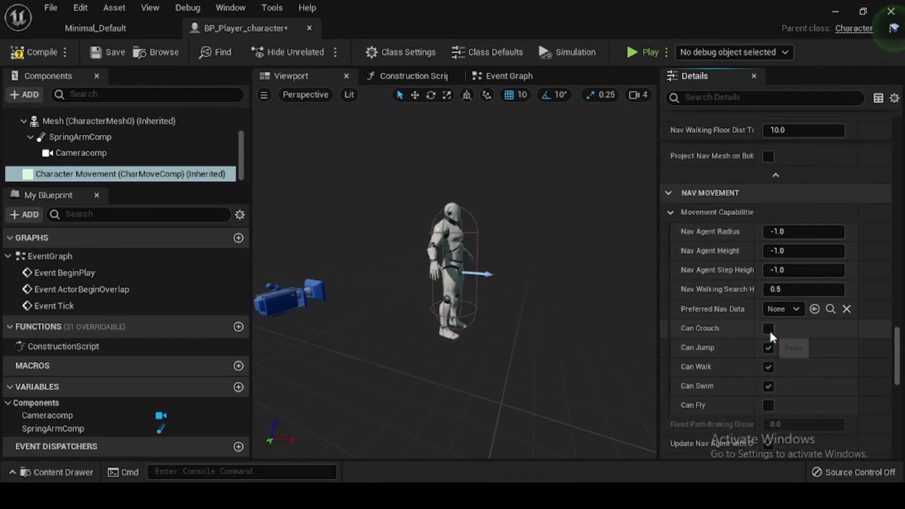
pyautogui.click(769, 328)
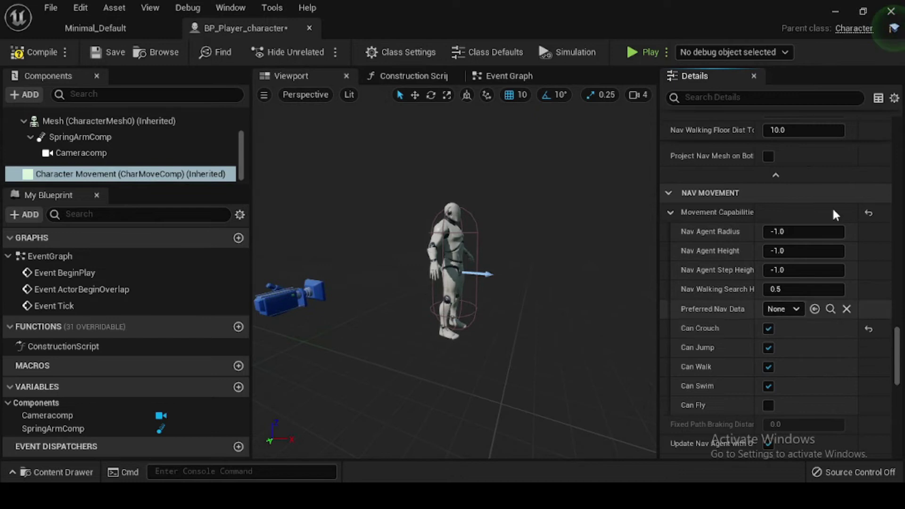
pyautogui.click(32, 52)
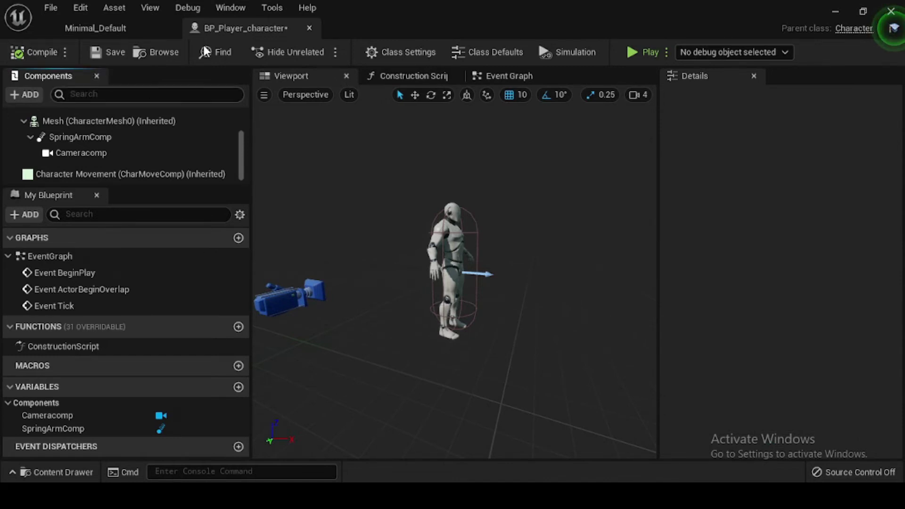
# - Open Project Settings from the Edit menu, dock it in the main window, and show the Input page
pyautogui.click(105, 27)
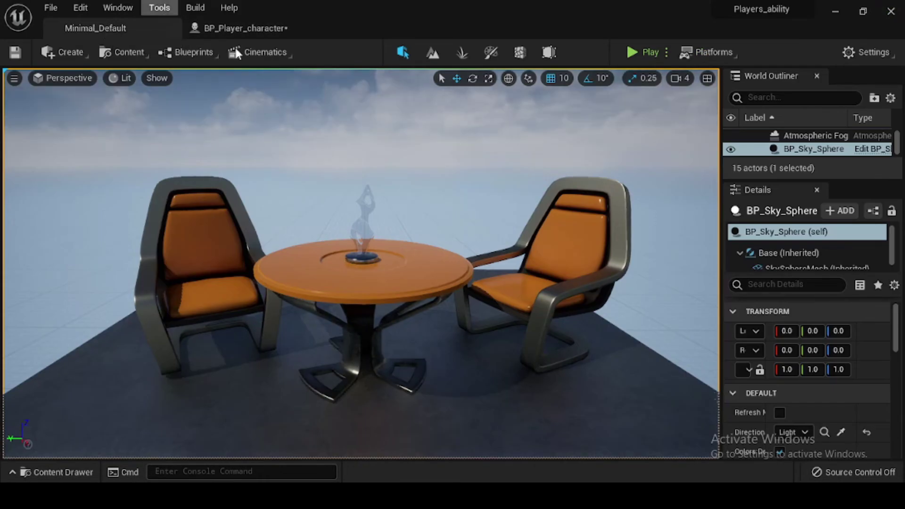
pyautogui.click(244, 27)
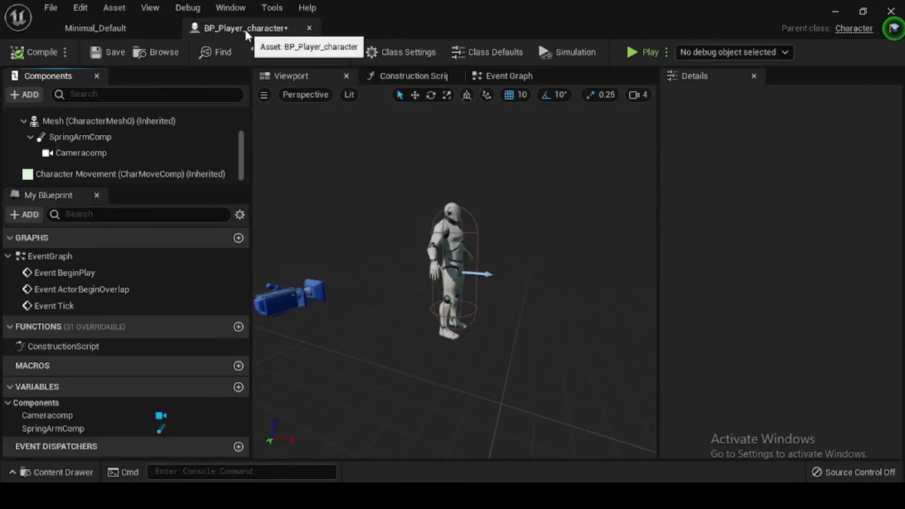
pyautogui.click(76, 7)
pyautogui.click(141, 176)
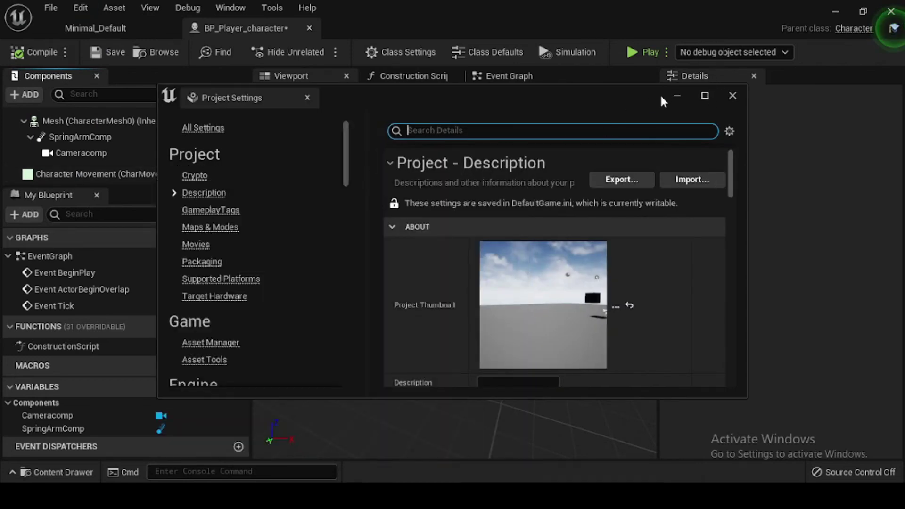
pyautogui.moveTo(264, 100); pyautogui.dragTo(403, 23)
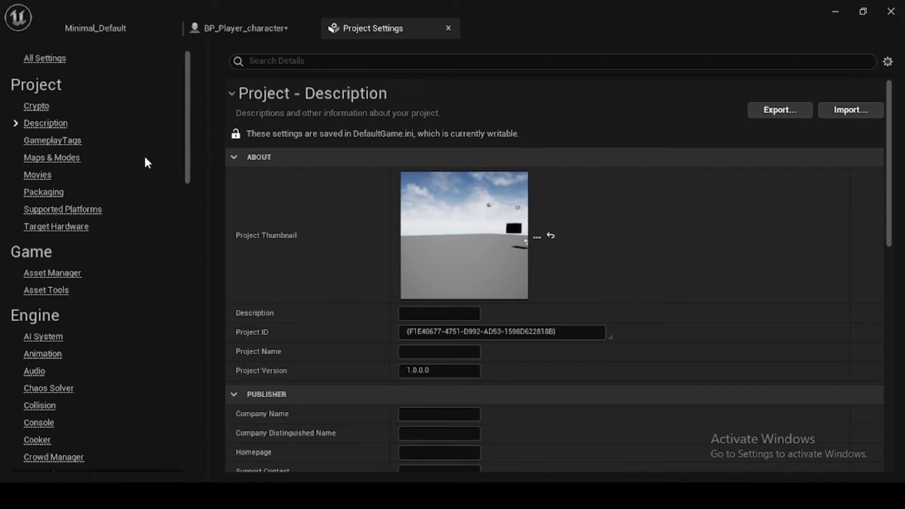
pyautogui.scroll(-8, 135, 169)
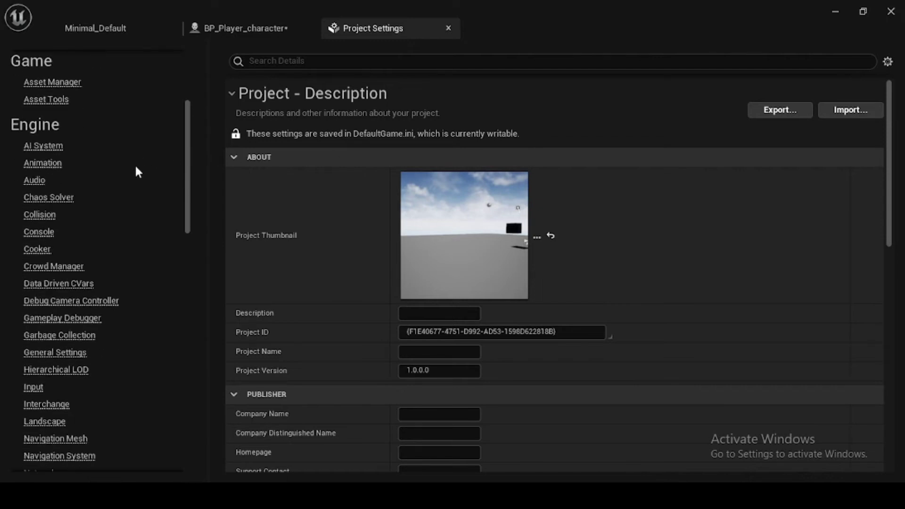
pyautogui.click(23, 384)
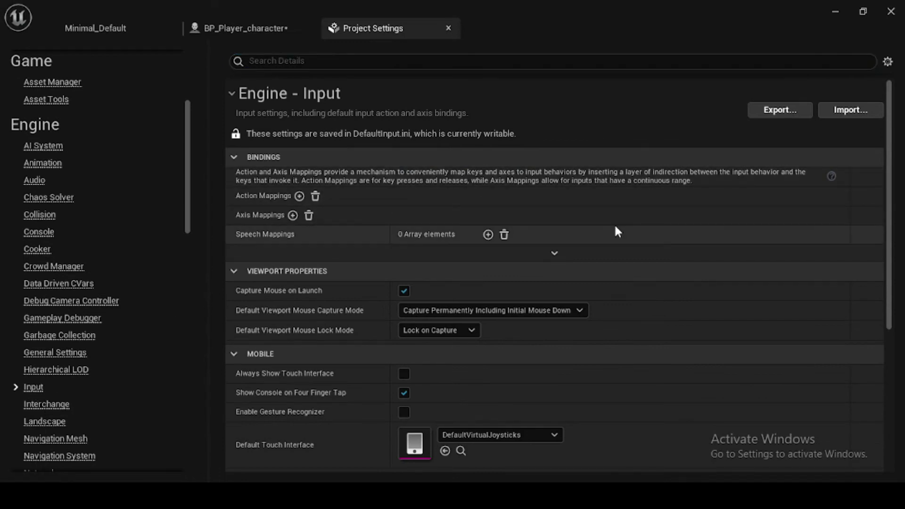
# - Add three new entries under Action Mappings
pyautogui.click(301, 196)
pyautogui.click(236, 196)
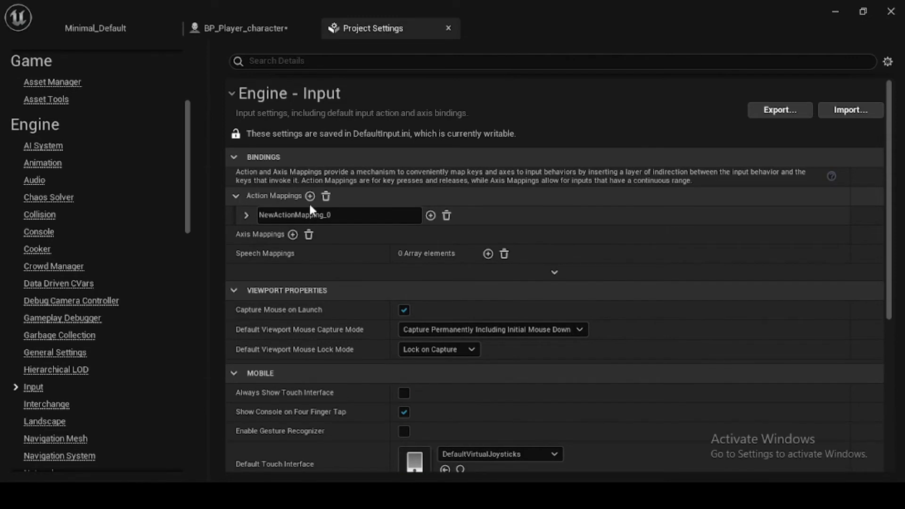
pyautogui.click(309, 196)
pyautogui.click(310, 196)
pyautogui.click(326, 234)
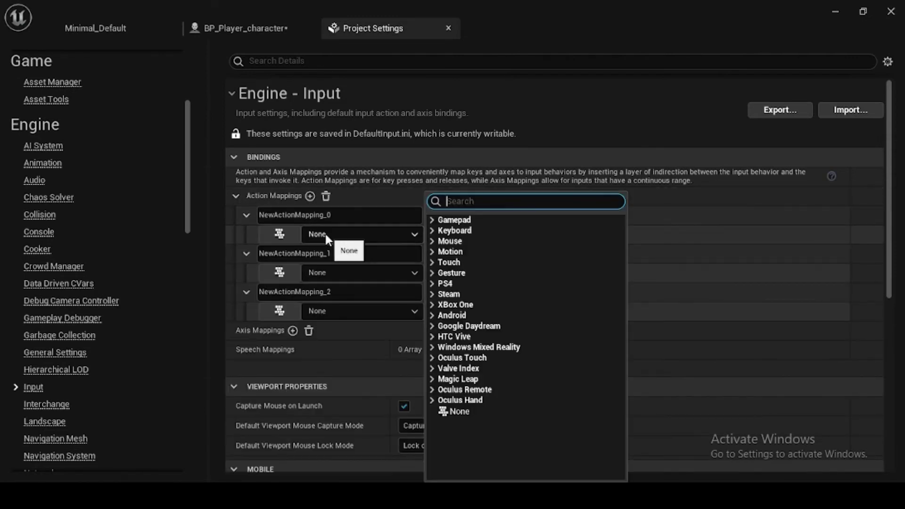
pyautogui.click(329, 215)
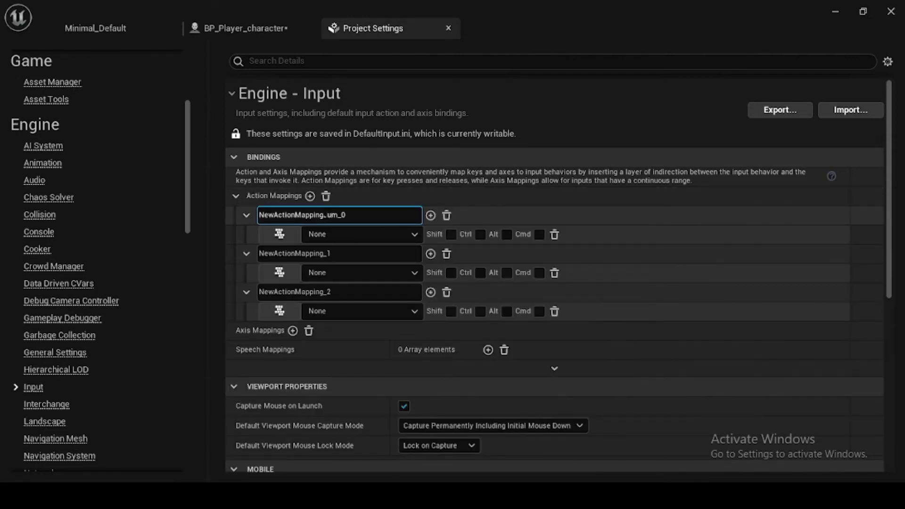
# - Rename the three action mappings to Jump, Couch and Sprint
pyautogui.doubleClick(373, 215)
pyautogui.write('Jump')
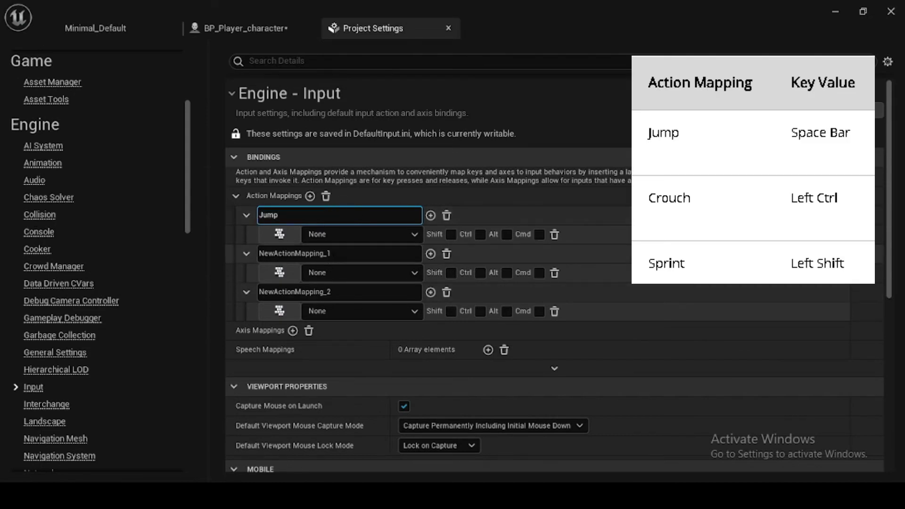
pyautogui.press('Return')
pyautogui.doubleClick(270, 254)
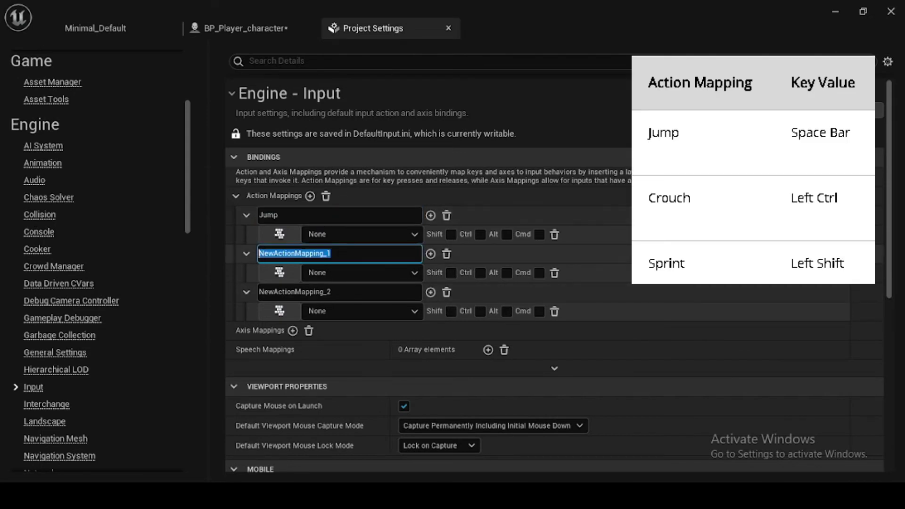
pyautogui.write('Couch')
pyautogui.press('Return')
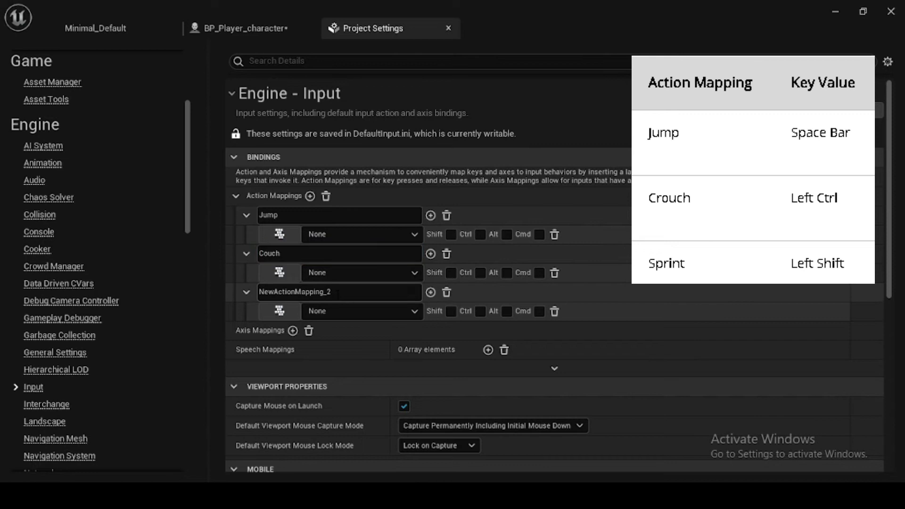
pyautogui.press('Tab')
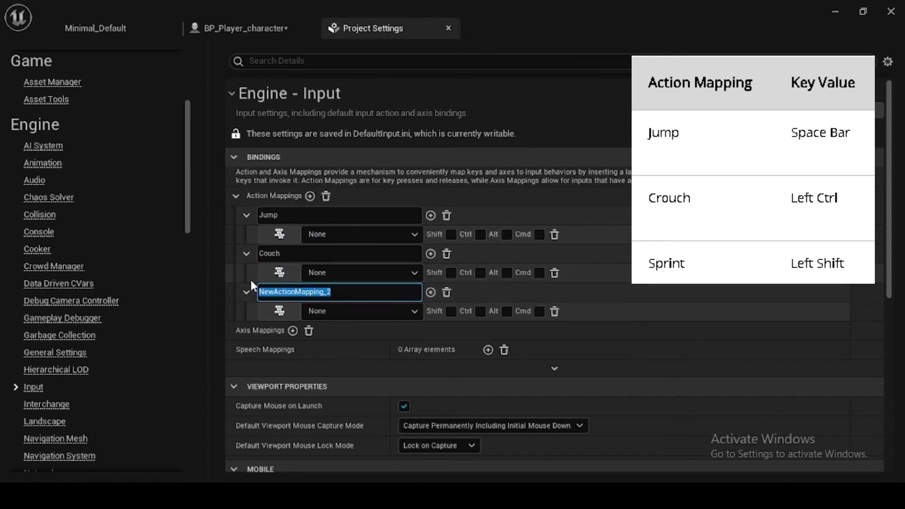
pyautogui.write('Sprint')
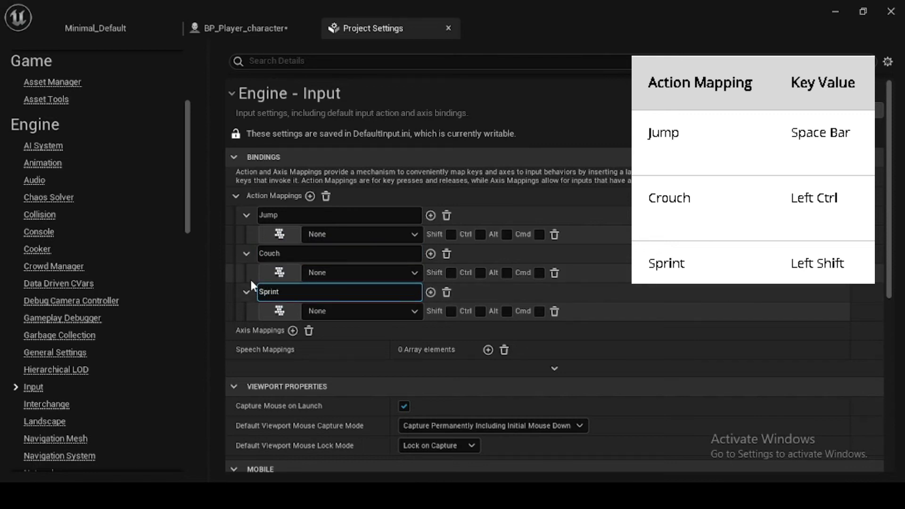
# - Confirm the Sprint name, then bind Space Bar to Jump and Left Ctrl to Couch
pyautogui.press('Return')
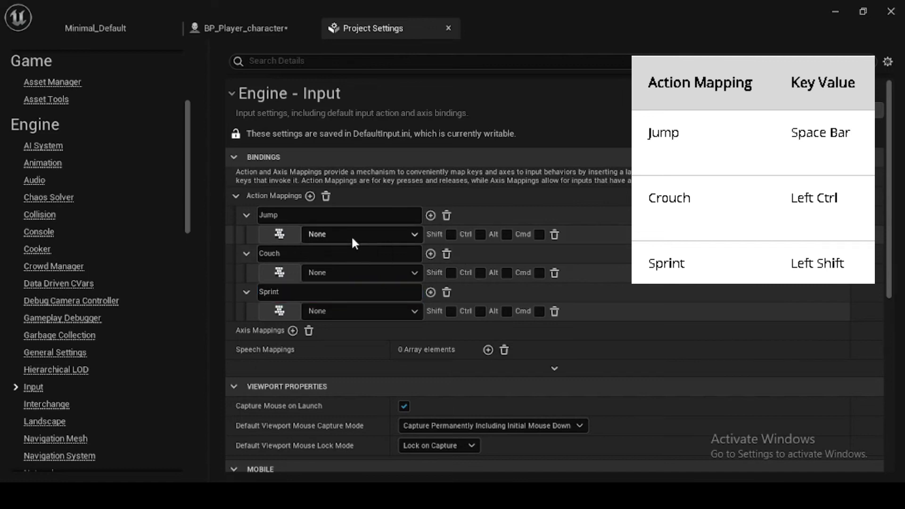
pyautogui.click(352, 235)
pyautogui.write('space')
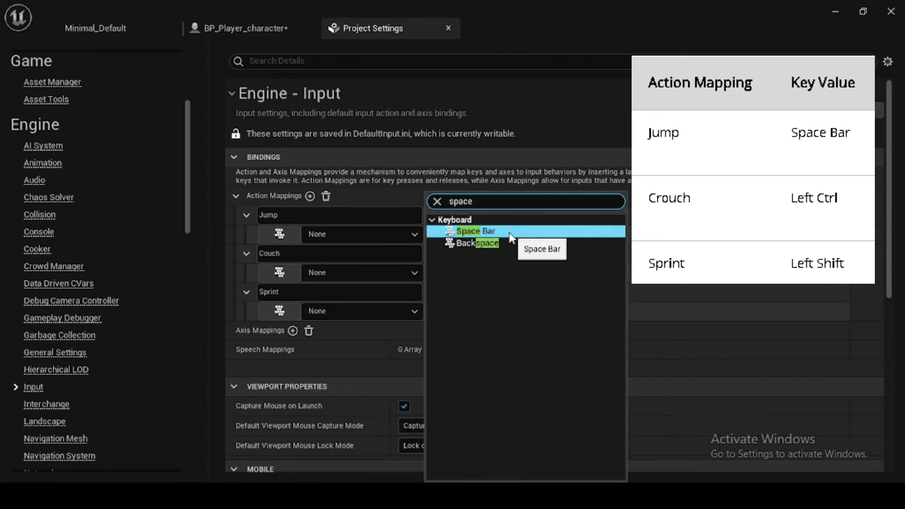
pyautogui.click(508, 231)
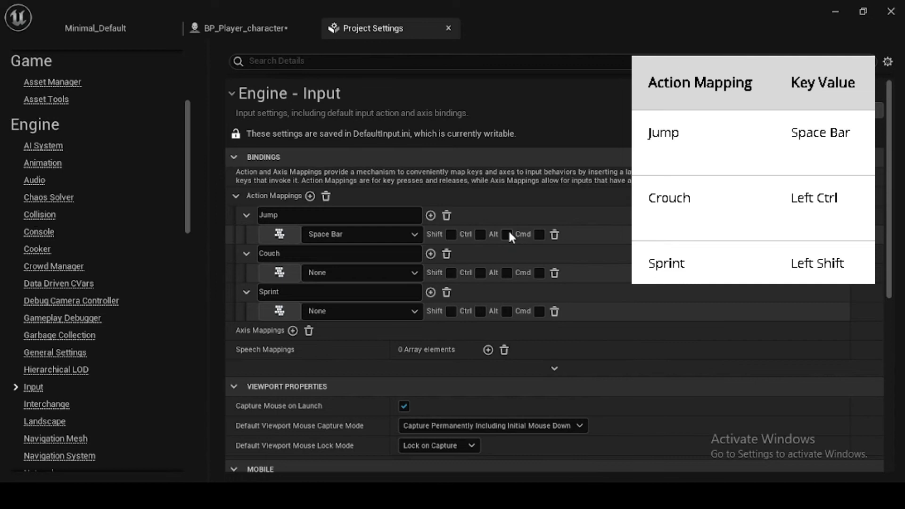
pyautogui.click(340, 272)
pyautogui.write('l')
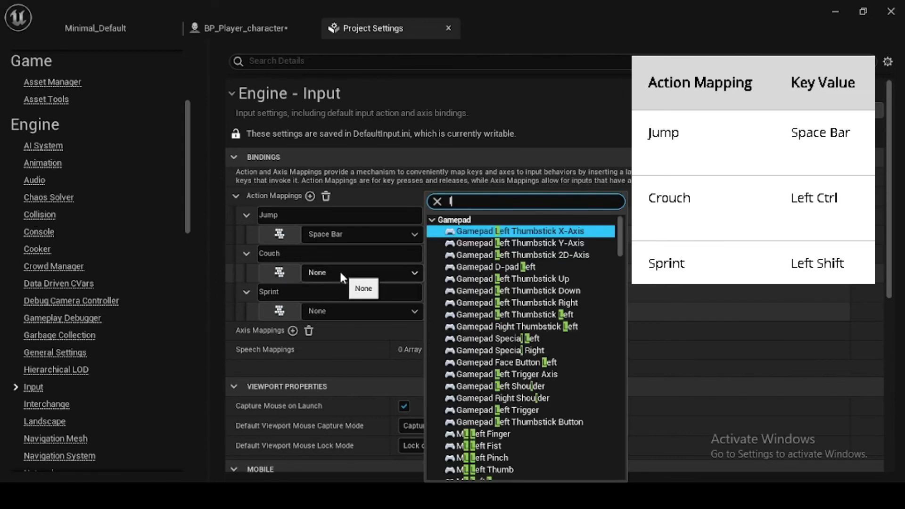
pyautogui.write('eft')
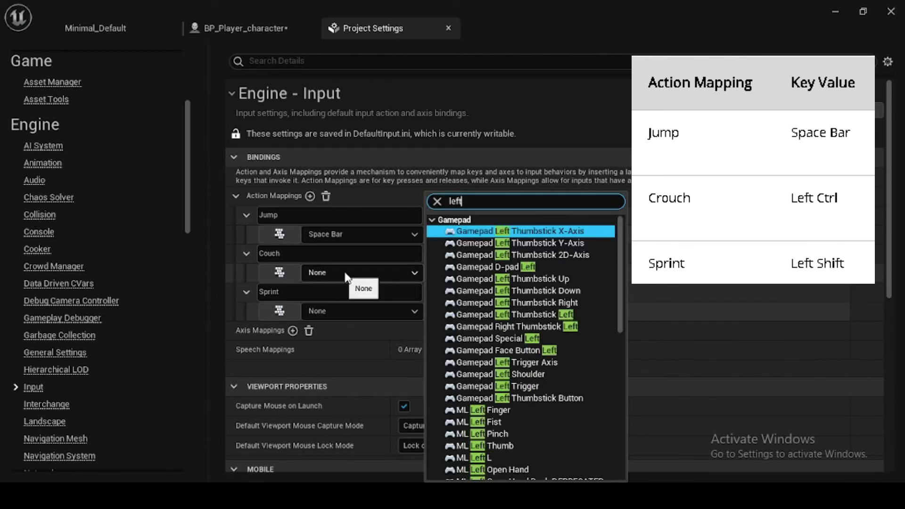
pyautogui.scroll(-3, 536, 340)
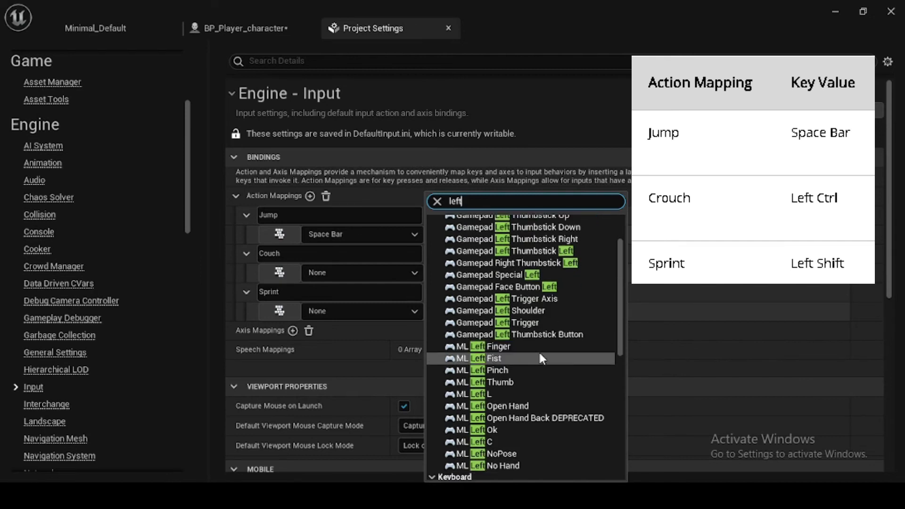
pyautogui.scroll(-3, 540, 359)
pyautogui.click(528, 400)
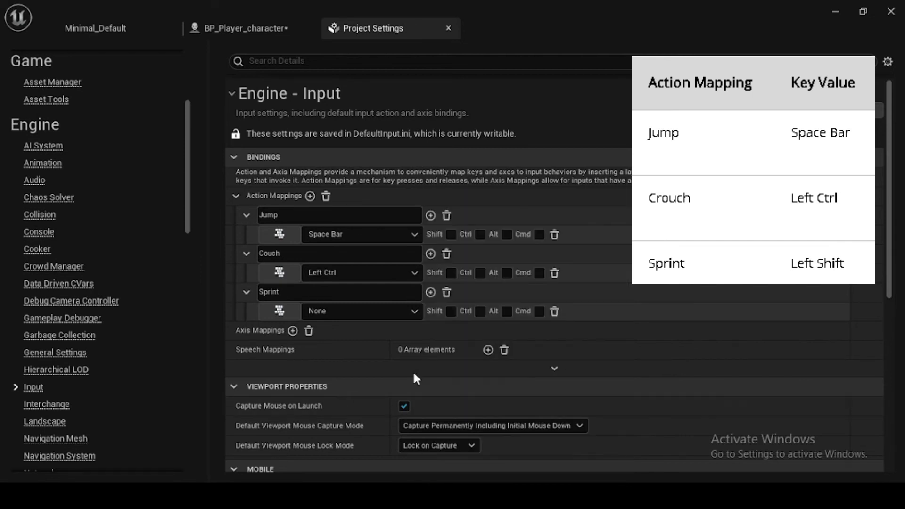
# - Bind Left Shift to the Sprint action mapping
pyautogui.click(350, 311)
pyautogui.write('lef')
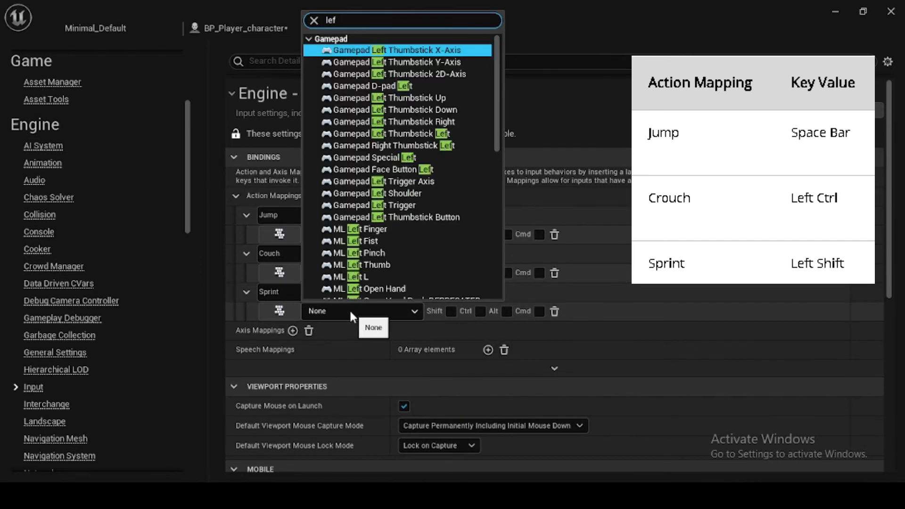
pyautogui.write('t s')
pyautogui.press('BackSpace')
pyautogui.write('s')
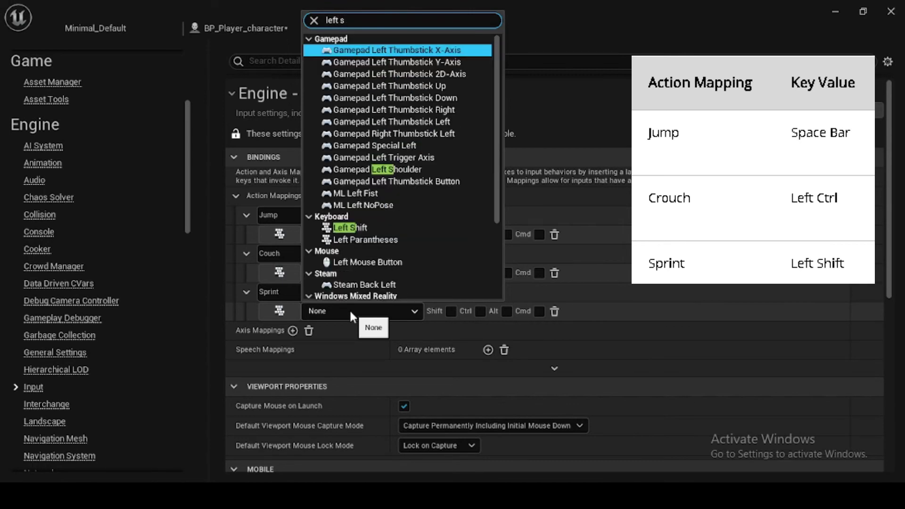
pyautogui.click(370, 227)
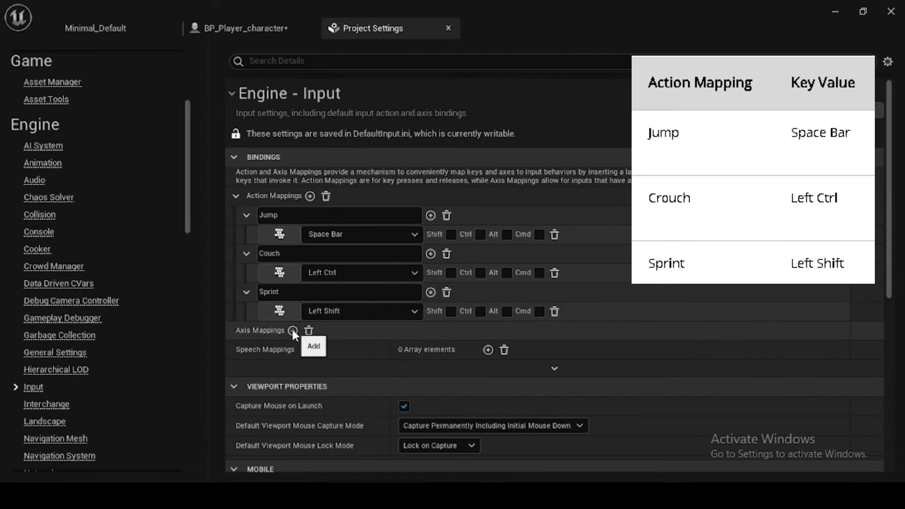
# - Expand Axis Mappings and add entries until four axis mappings exist
pyautogui.click(236, 330)
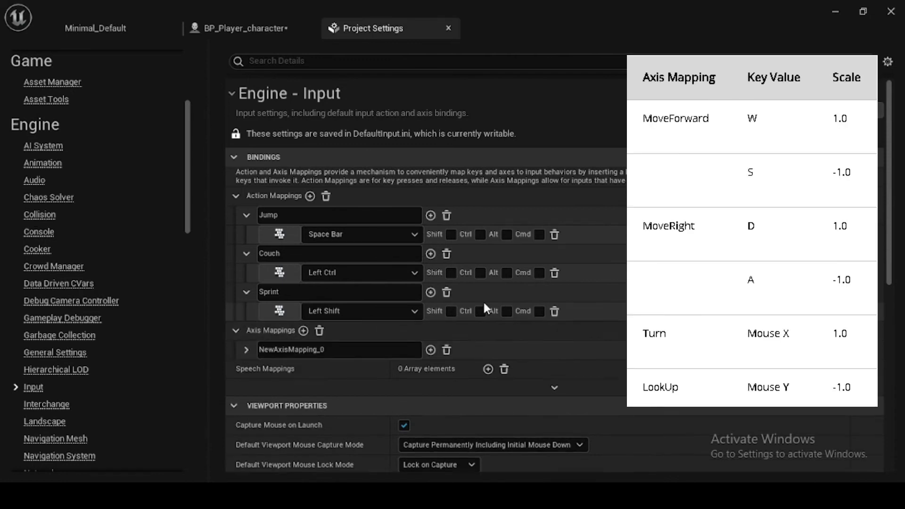
pyautogui.scroll(-3, 483, 301)
pyautogui.click(303, 246)
pyautogui.click(303, 246)
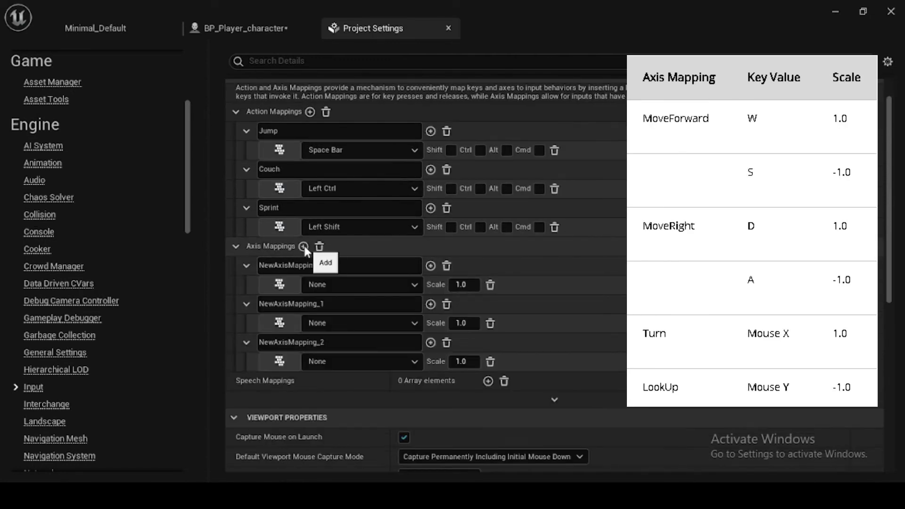
pyautogui.click(303, 246)
pyautogui.click(349, 284)
pyautogui.click(319, 283)
# - Rename the first two axis mappings to Moveforward and Moveright
pyautogui.click(278, 265)
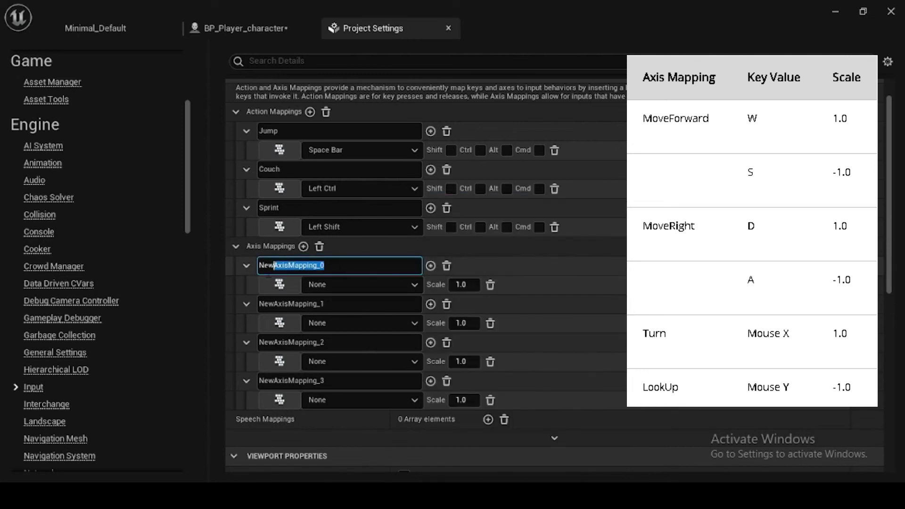
pyautogui.write('Move')
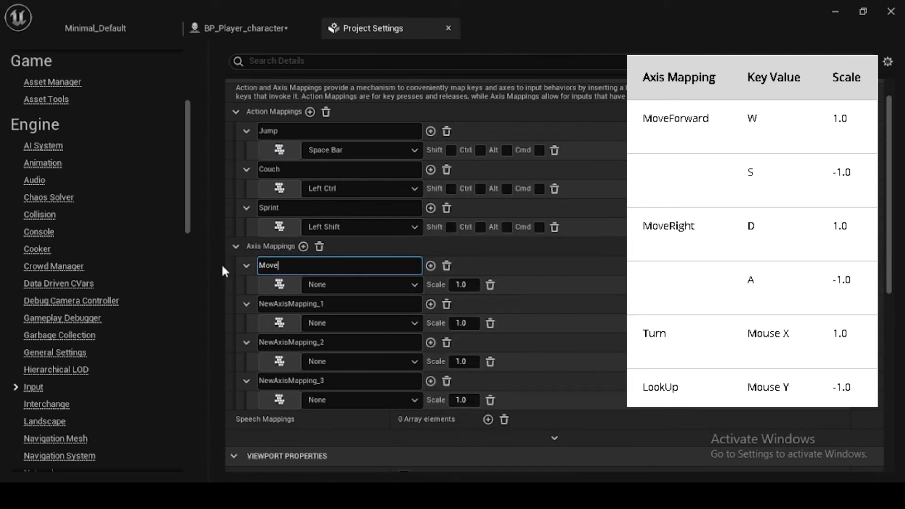
pyautogui.write('forward')
pyautogui.press('Return')
pyautogui.click(262, 304)
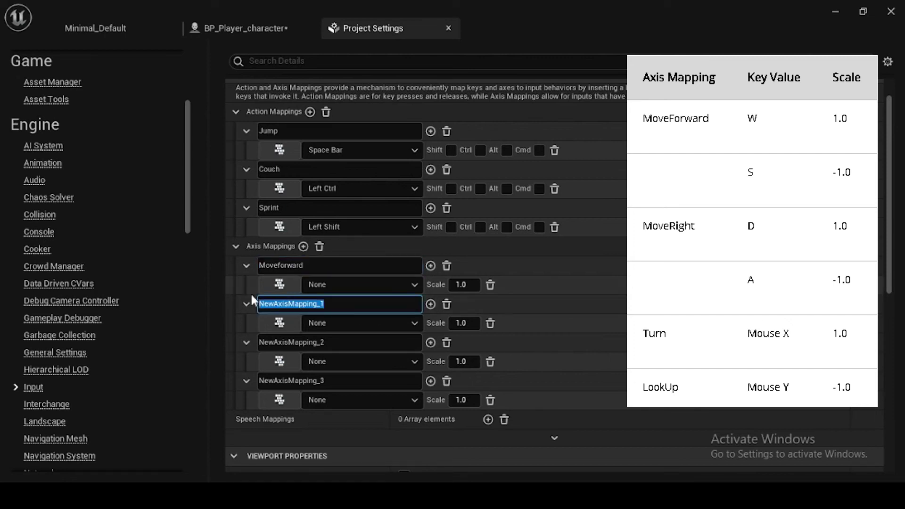
pyautogui.write('Mover')
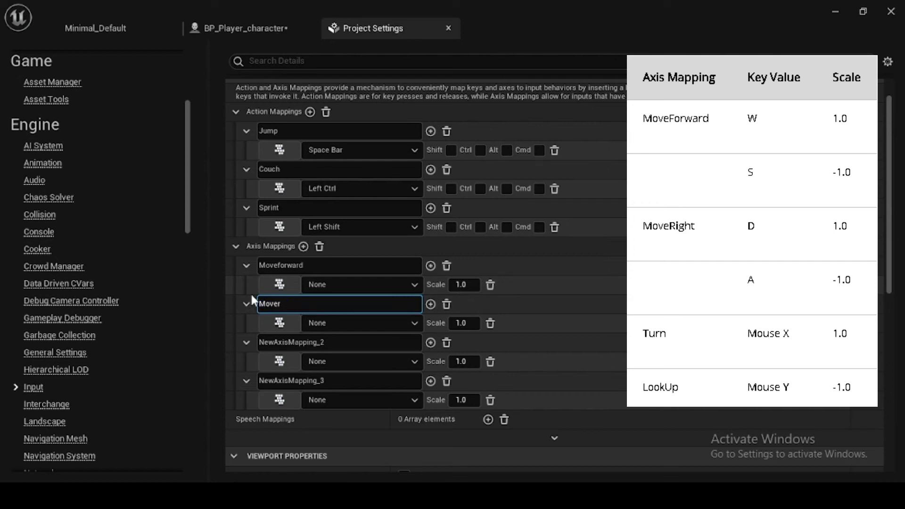
pyautogui.write('ight')
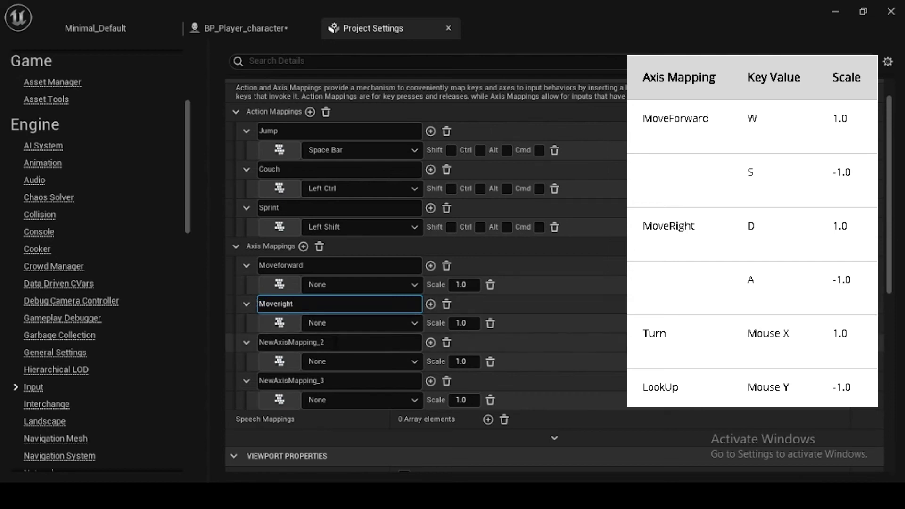
pyautogui.press('Return')
# - Rename the third and fourth axis mappings to Turn and Lookup
pyautogui.moveTo(334, 342); pyautogui.dragTo(259, 341)
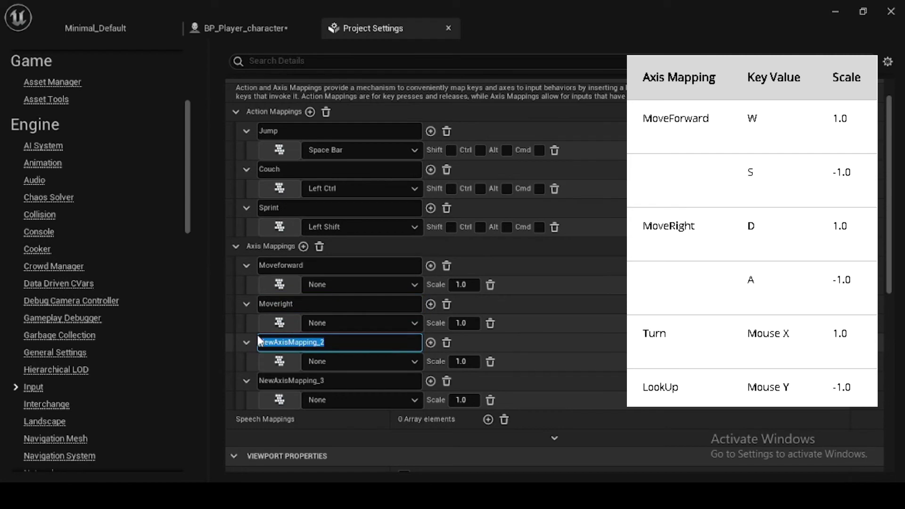
pyautogui.write('Turn')
pyautogui.press('Return')
pyautogui.moveTo(330, 380); pyautogui.dragTo(232, 376)
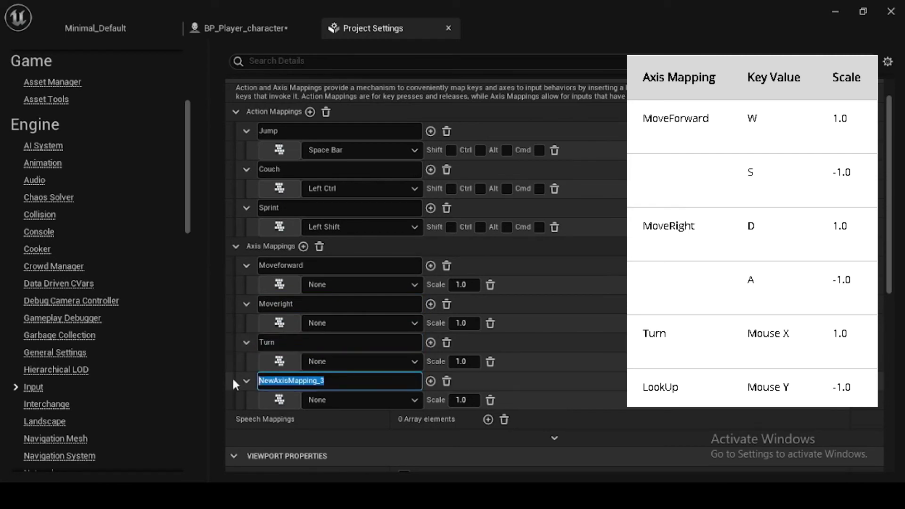
pyautogui.write('Lookup')
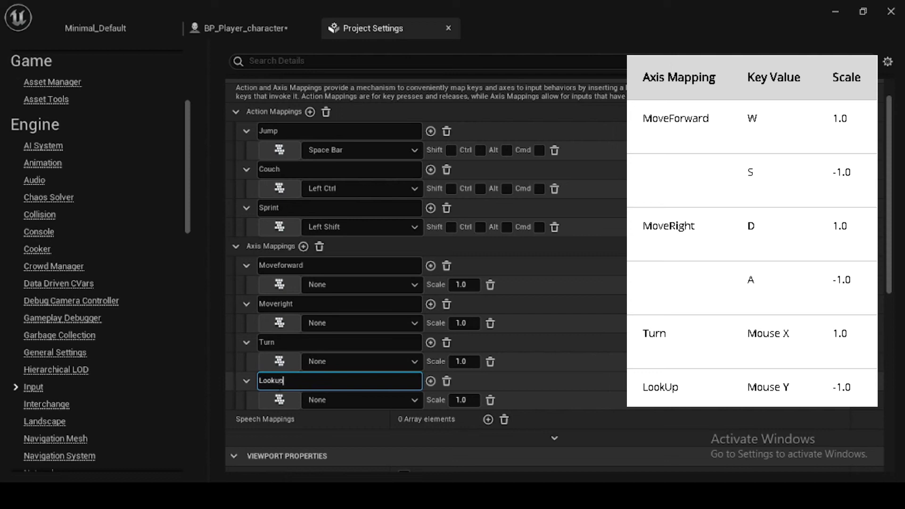
pyautogui.click(552, 284)
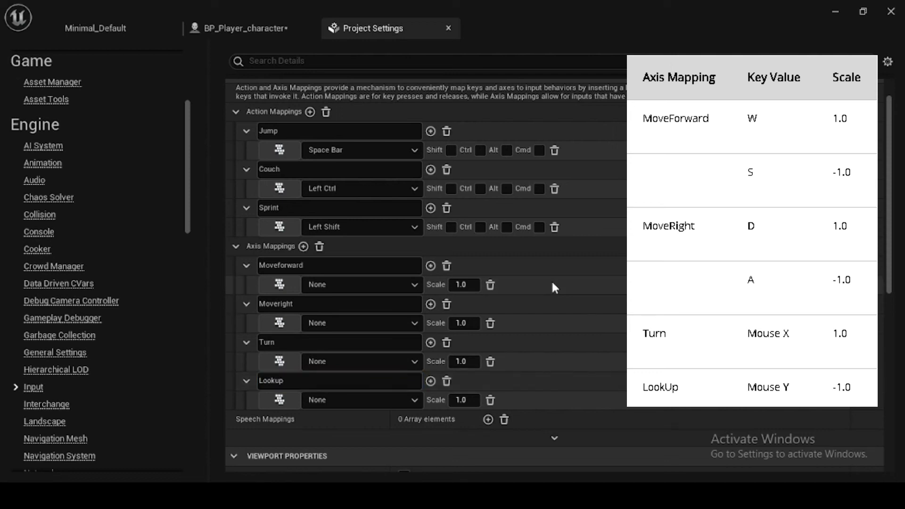
# - Bind Moveforward to W and S, with S at scale -1
pyautogui.click(431, 266)
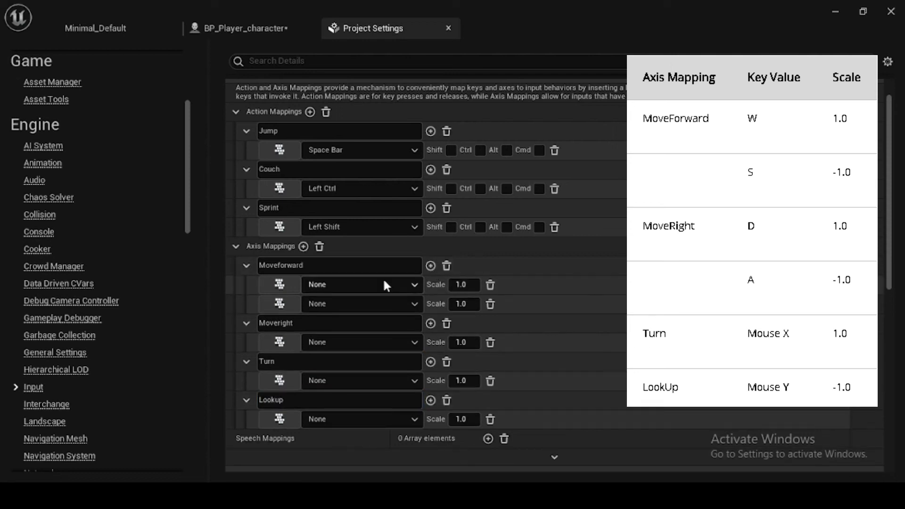
pyautogui.click(415, 285)
pyautogui.click(417, 304)
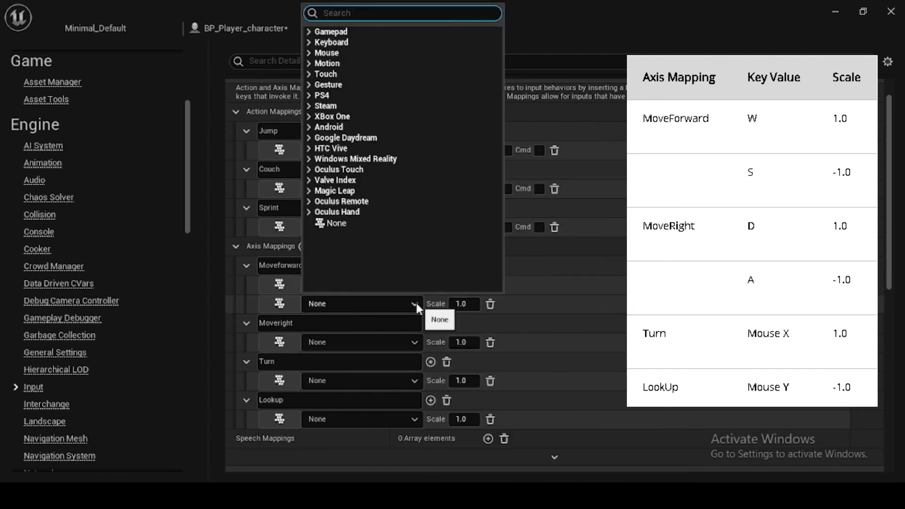
pyautogui.write('s')
pyautogui.scroll(-5, 429, 199)
pyautogui.click(358, 232)
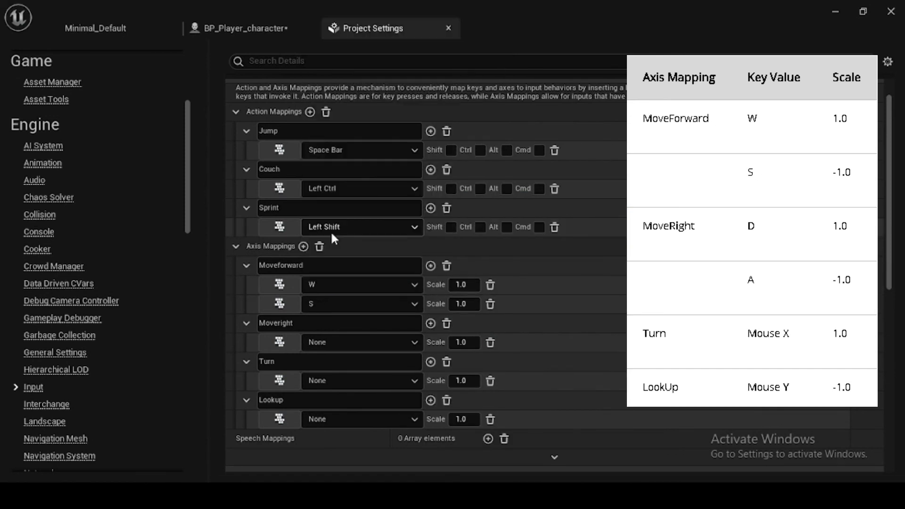
pyautogui.click(463, 303)
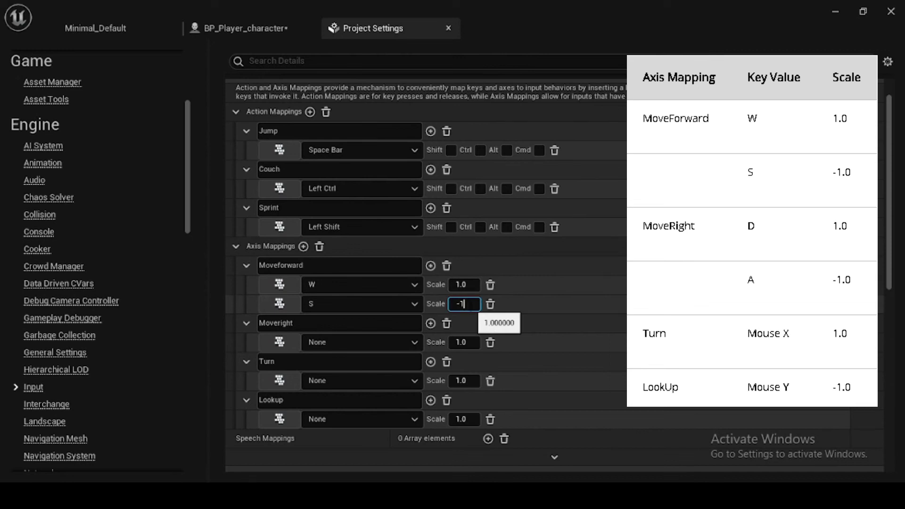
pyautogui.write('-1')
pyautogui.press('Return')
# - Bind Moveright to D and A, with A at scale -1
pyautogui.click(430, 324)
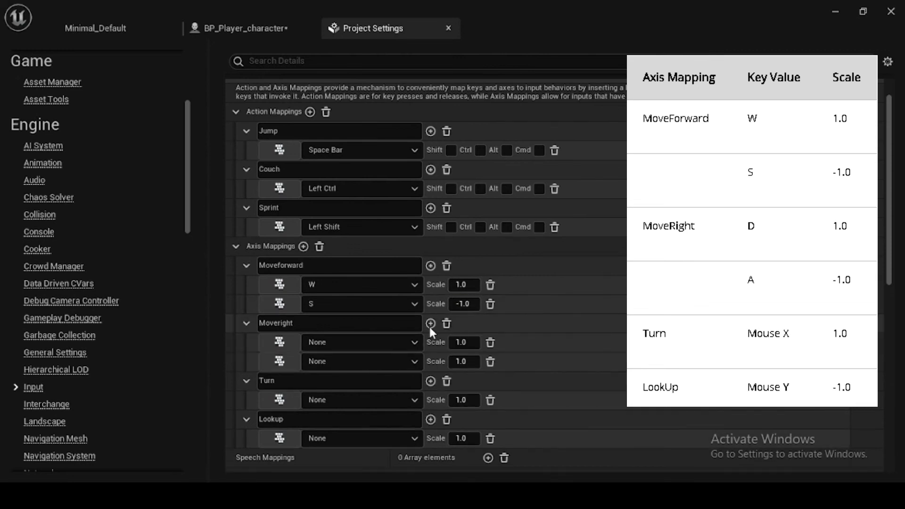
pyautogui.click(383, 343)
pyautogui.write('d')
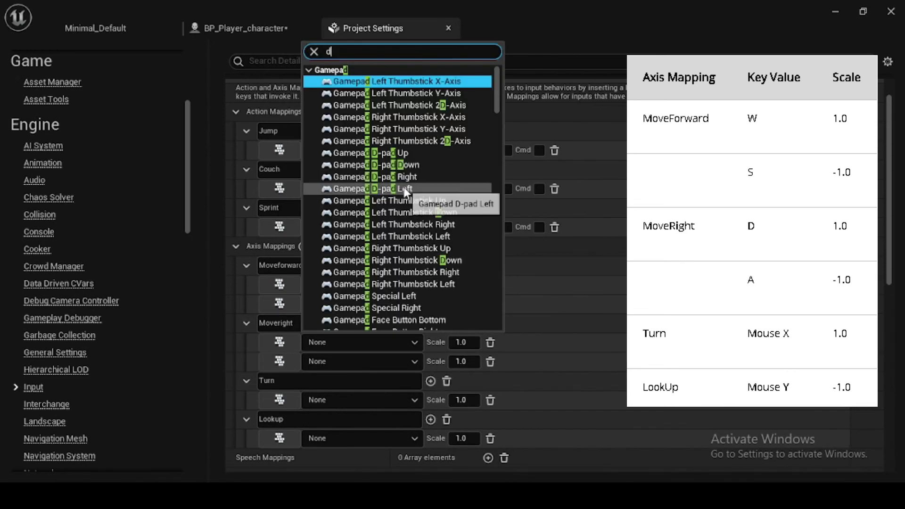
pyautogui.scroll(-10, 403, 189)
pyautogui.click(351, 296)
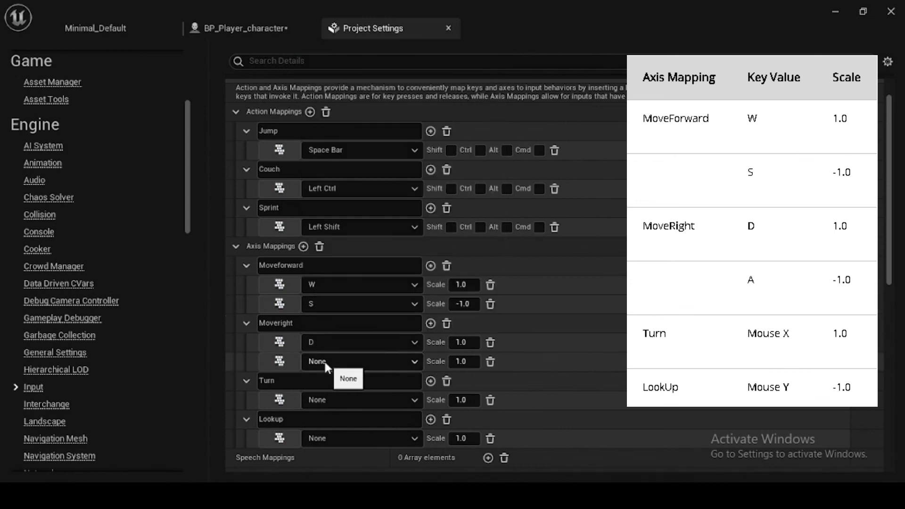
pyautogui.click(324, 361)
pyautogui.write('a')
pyautogui.scroll(-8, 371, 168)
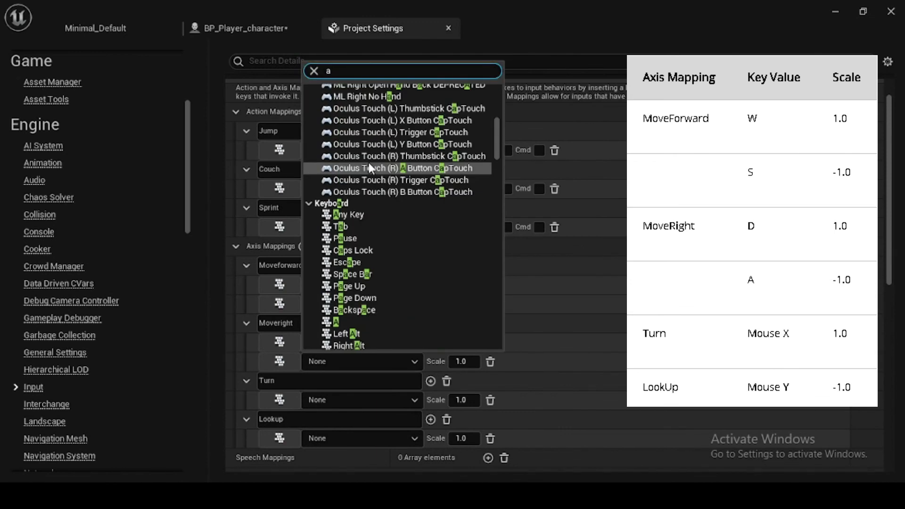
pyautogui.scroll(-3, 371, 169)
pyautogui.click(337, 180)
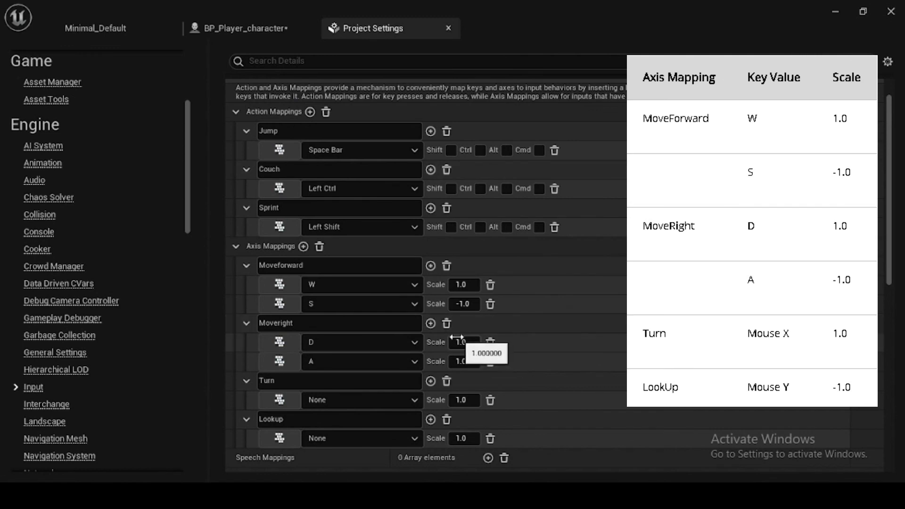
pyautogui.click(473, 363)
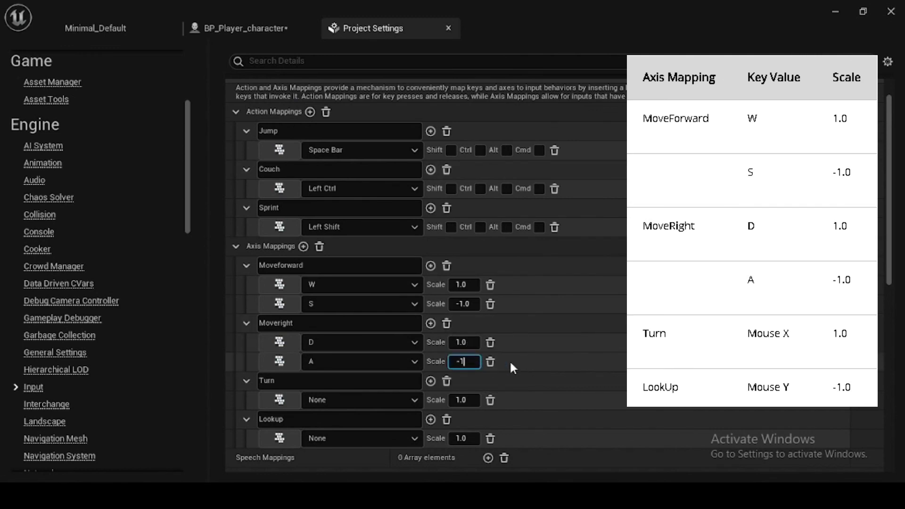
pyautogui.write('-1')
pyautogui.press('Return')
# - Bind Turn to Mouse X and Lookup to Mouse Y with scale -1.0
pyautogui.scroll(-3, 508, 360)
pyautogui.click(340, 357)
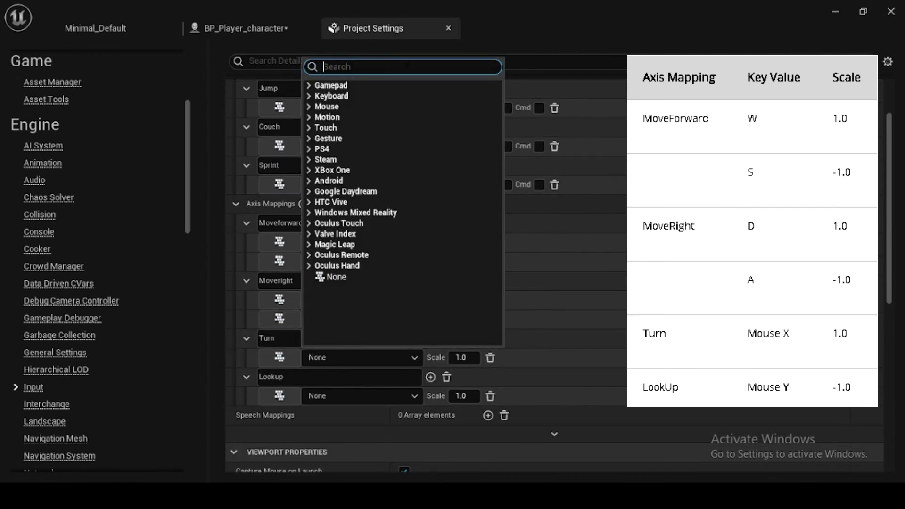
pyautogui.write('mouse')
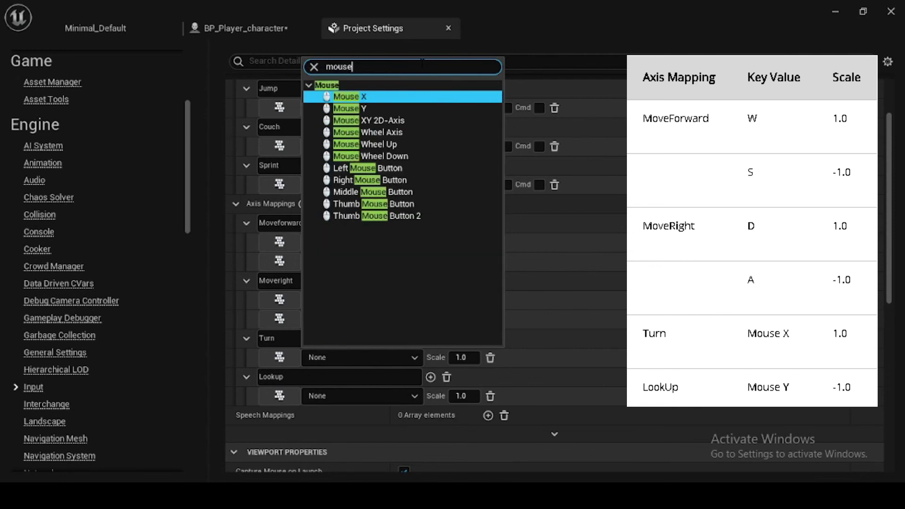
pyautogui.press('Return')
pyautogui.click(390, 398)
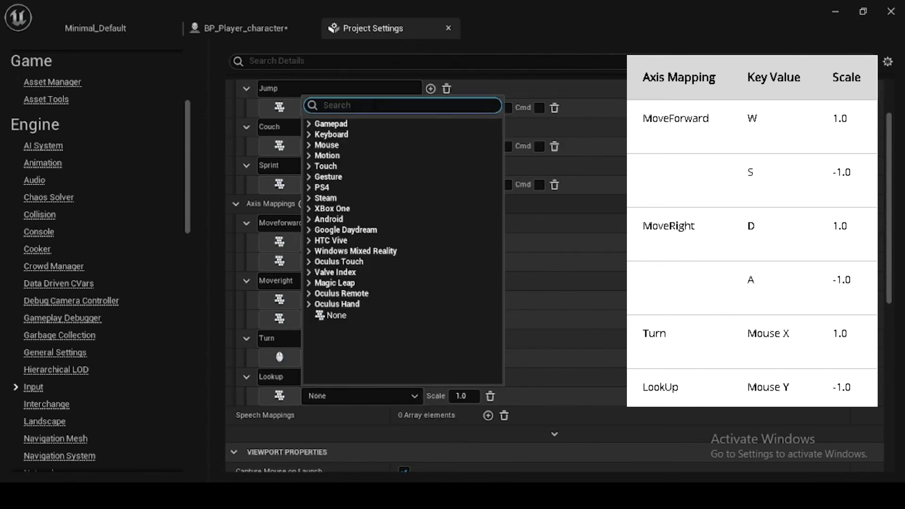
pyautogui.write('mouse')
pyautogui.press('Return')
pyautogui.press('Tab')
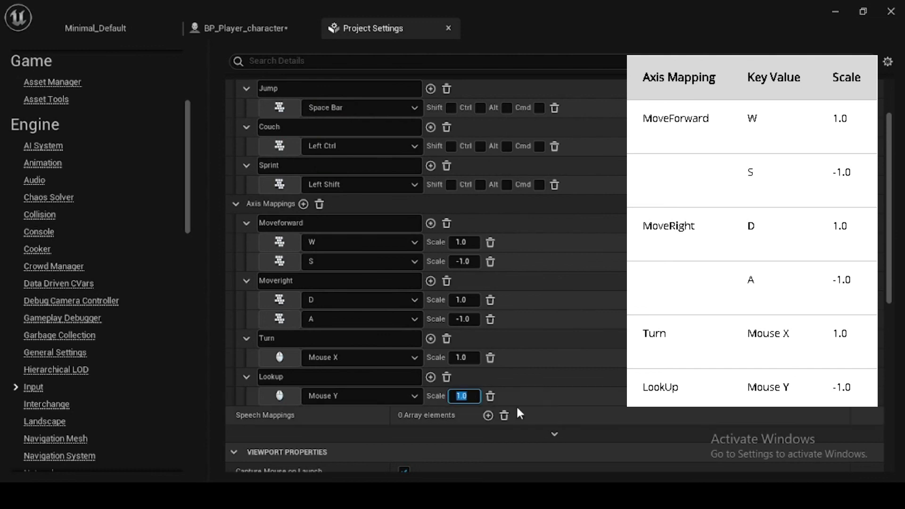
pyautogui.write('-1.0')
pyautogui.press('Return')
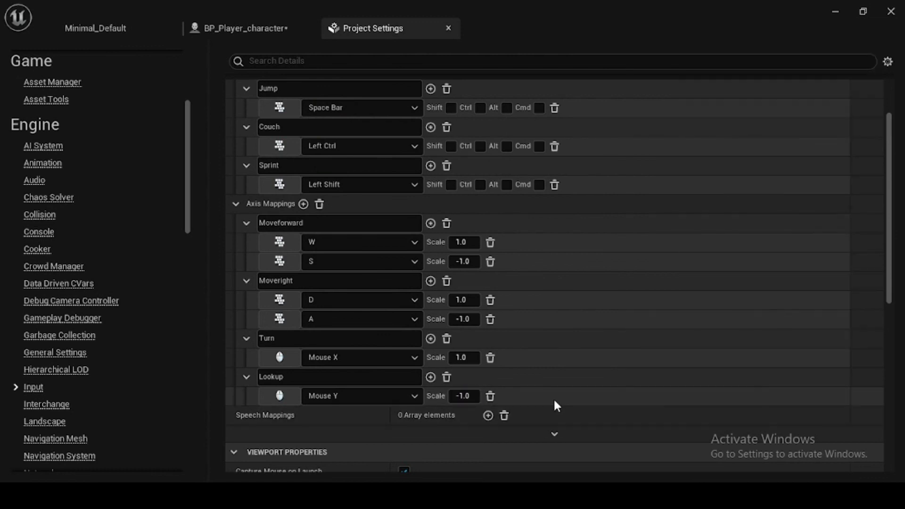